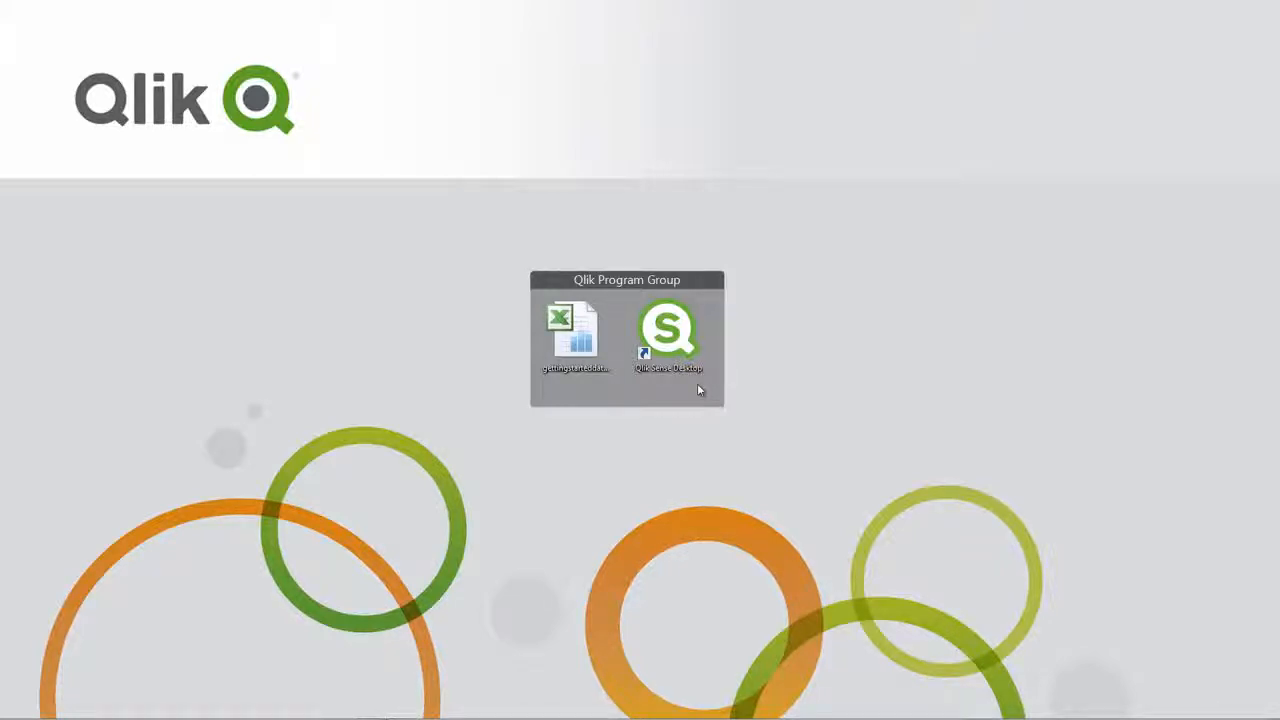
Start Qlik Sense Desktop, then create and open a new app named My Sales Report.
double_click(680, 352)
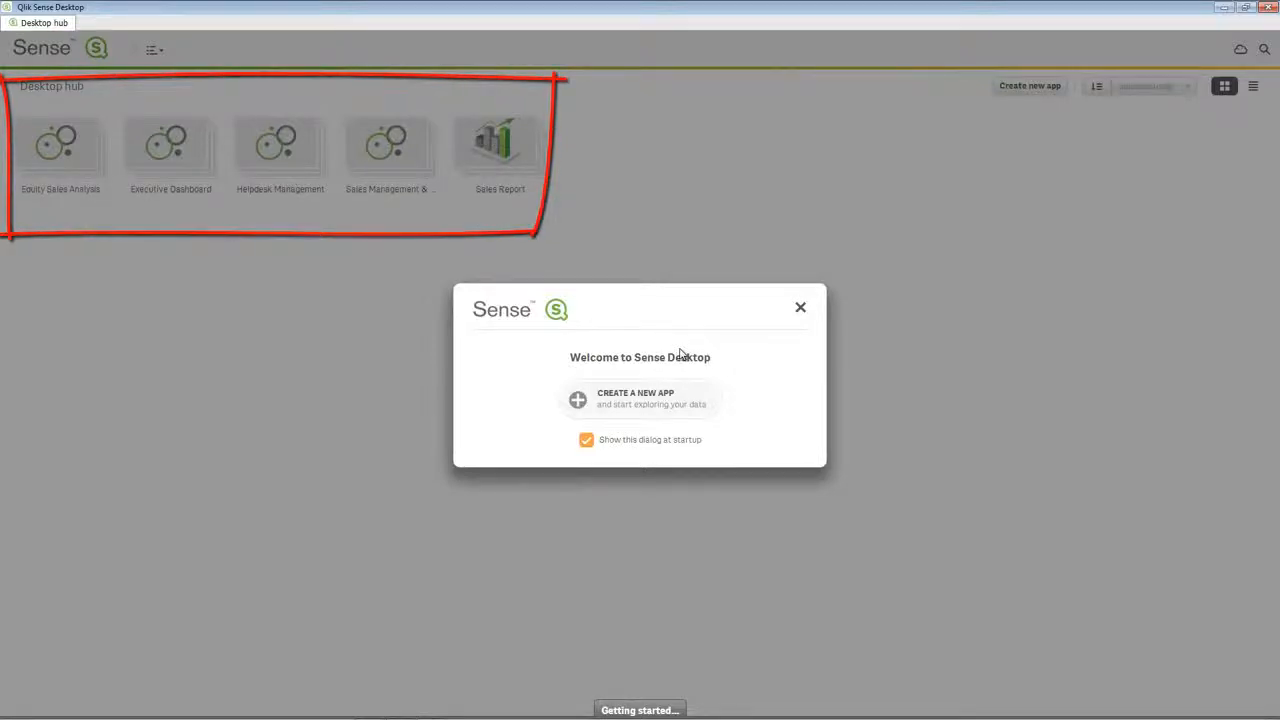
click(800, 310)
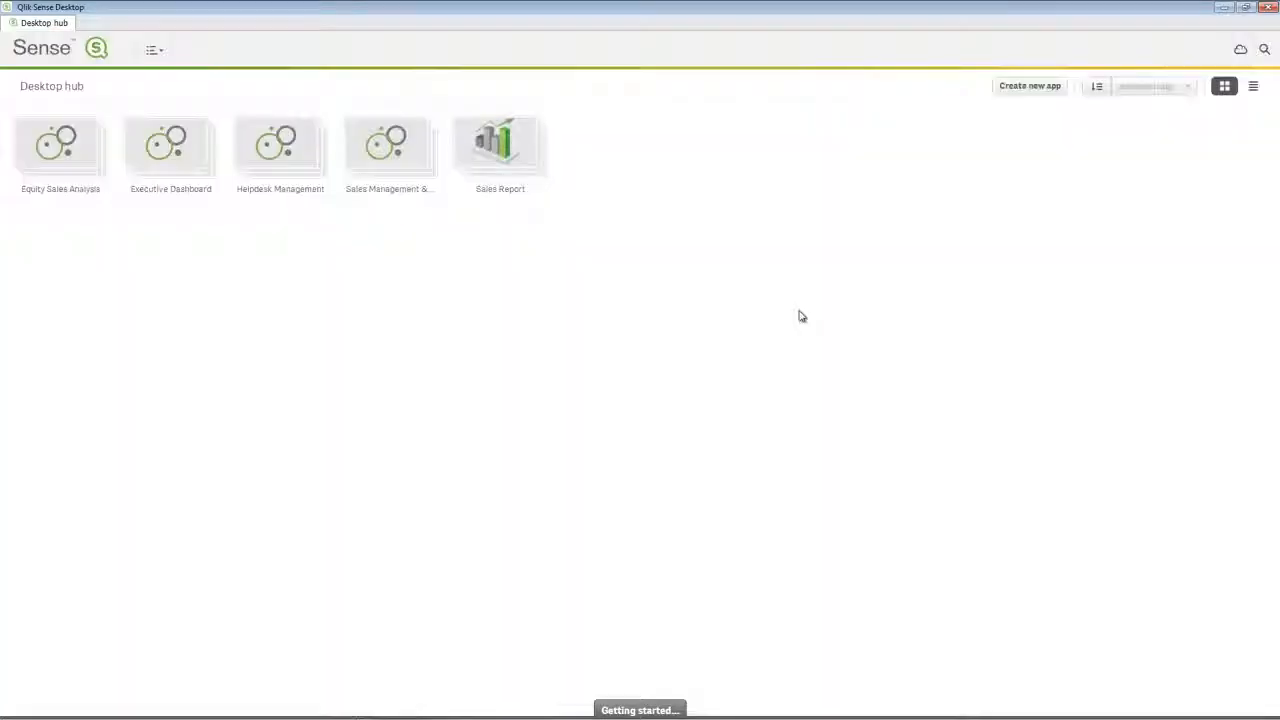
click(1033, 90)
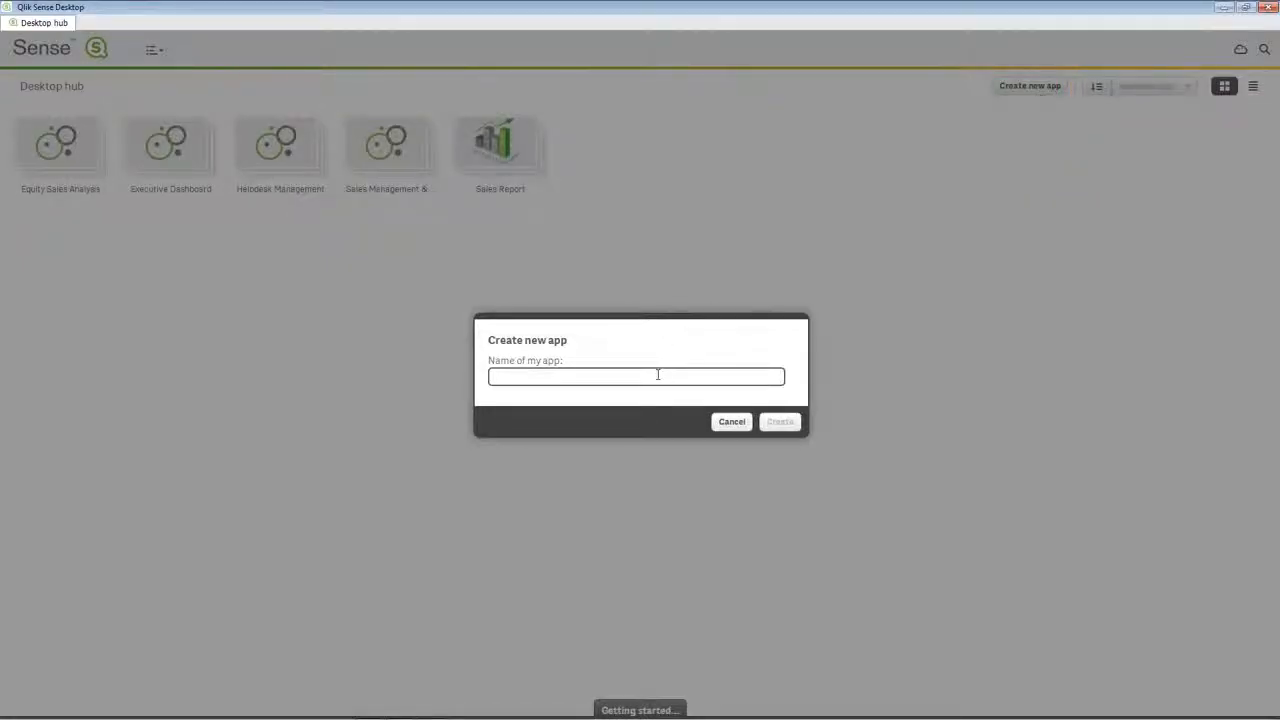
text(My Sales Report)
click(779, 421)
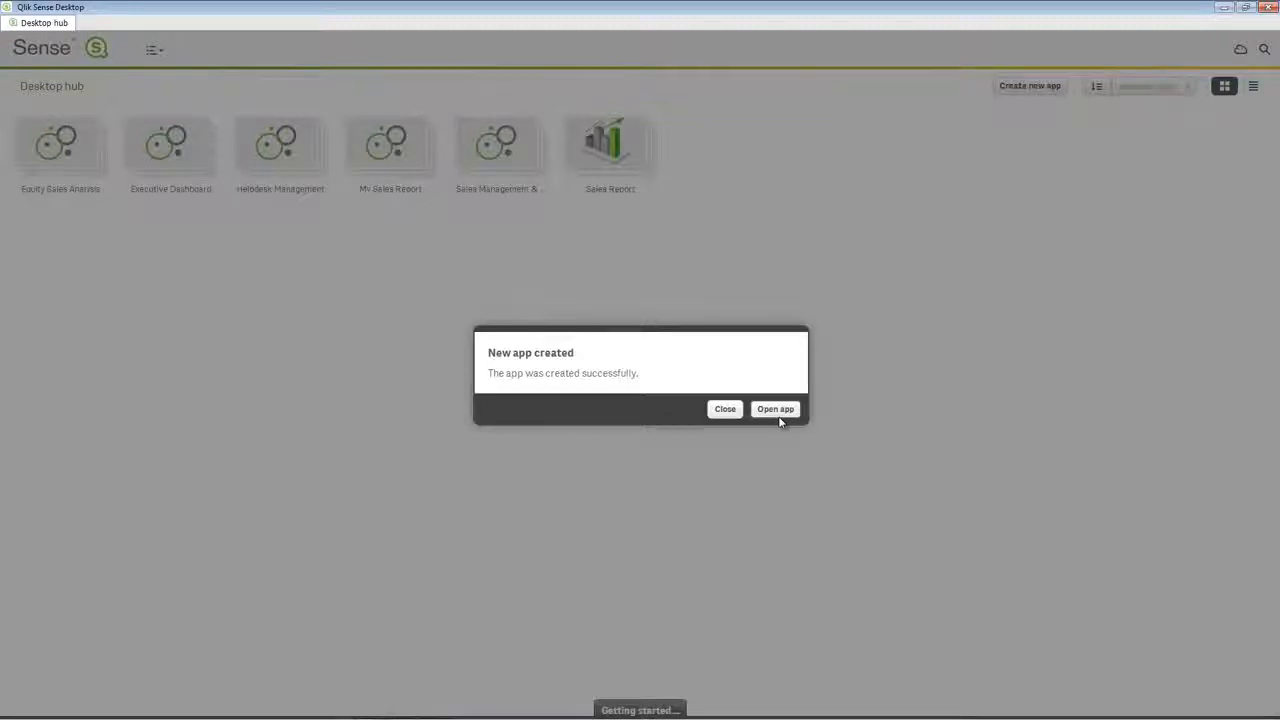
click(780, 419)
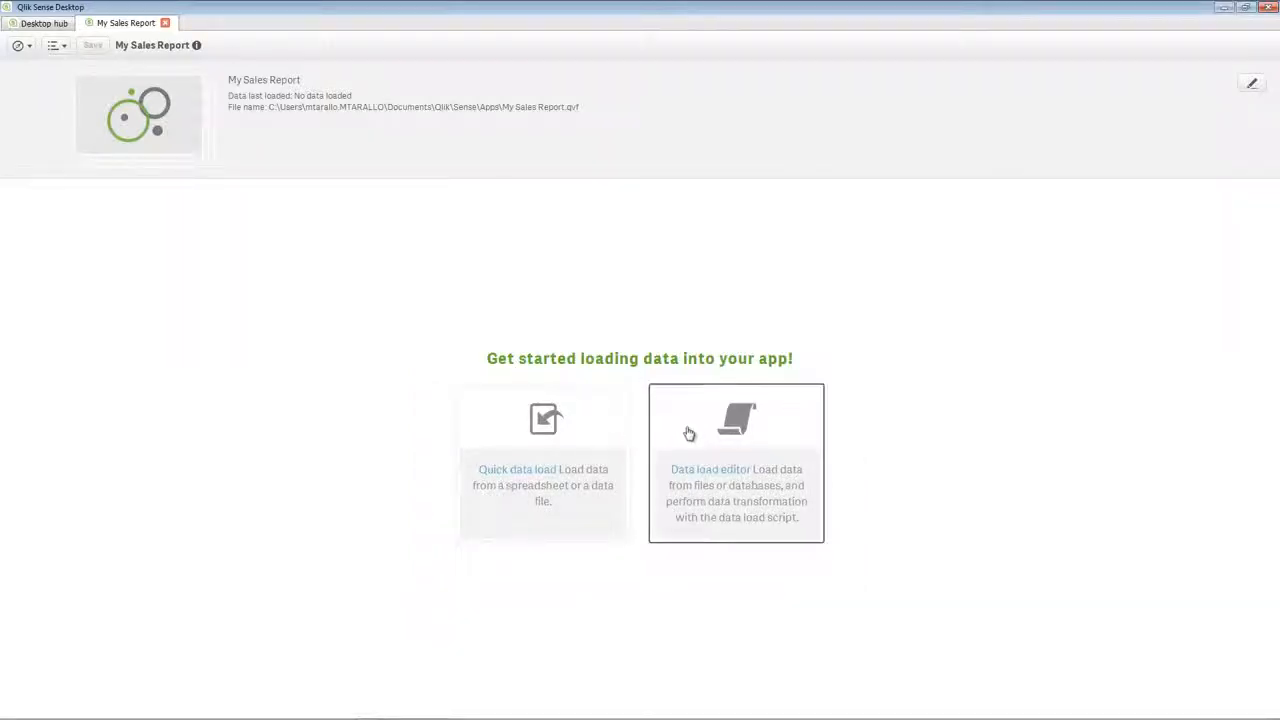
Start a quick data load and select gettingstarteddata.xls from the data folder in Documents as the source.
click(60, 50)
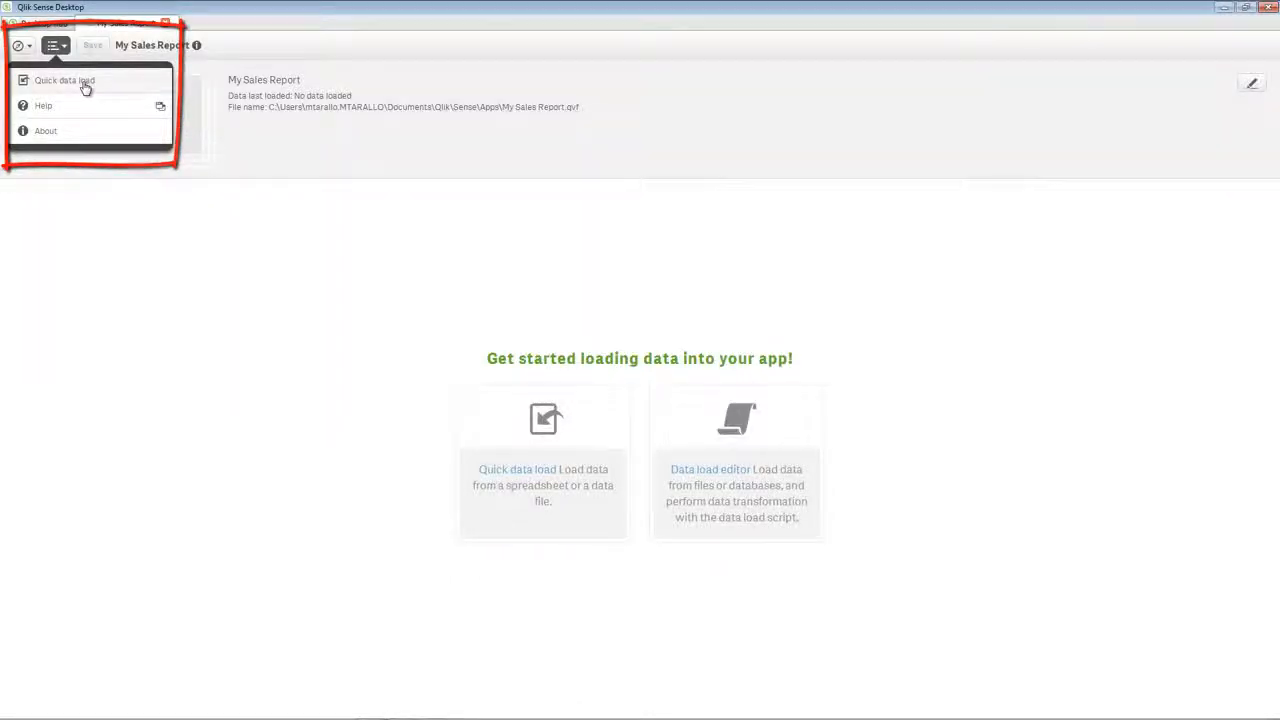
click(85, 88)
mouse_move(808, 351)
mouse_down()
mouse_move(811, 410)
mouse_move(808, 350)
mouse_up()
click(802, 521)
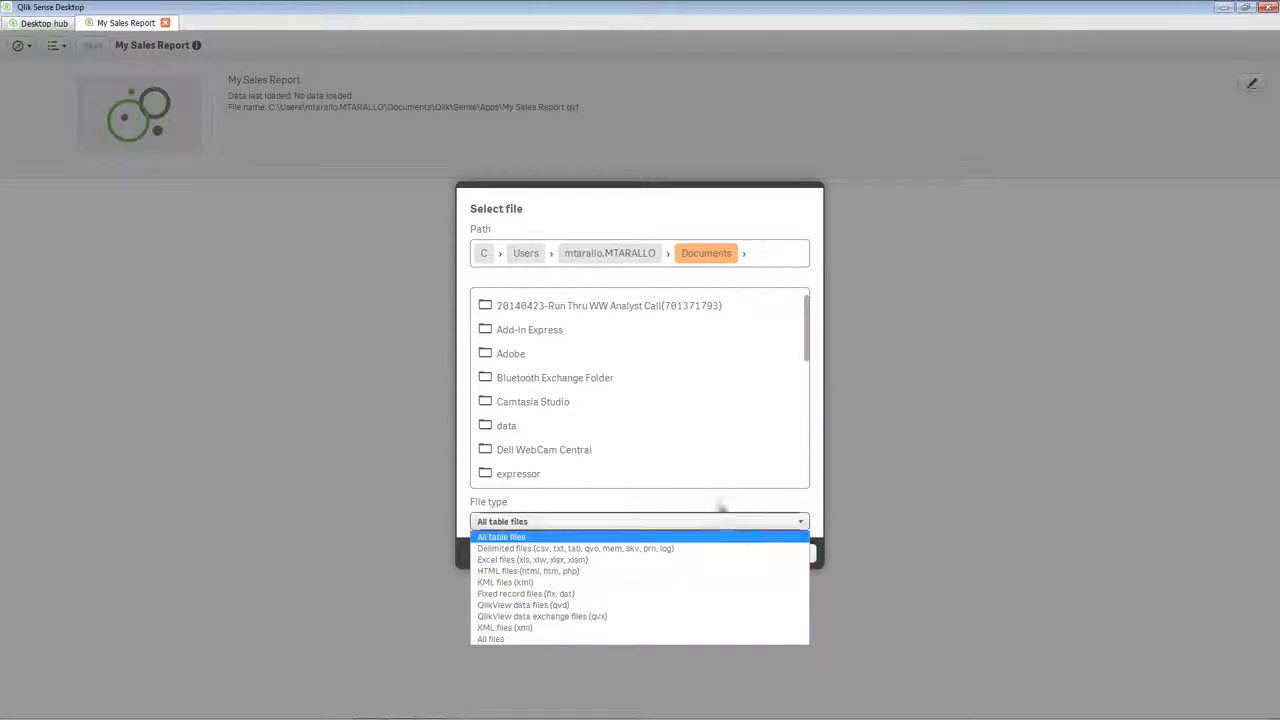
click(565, 435)
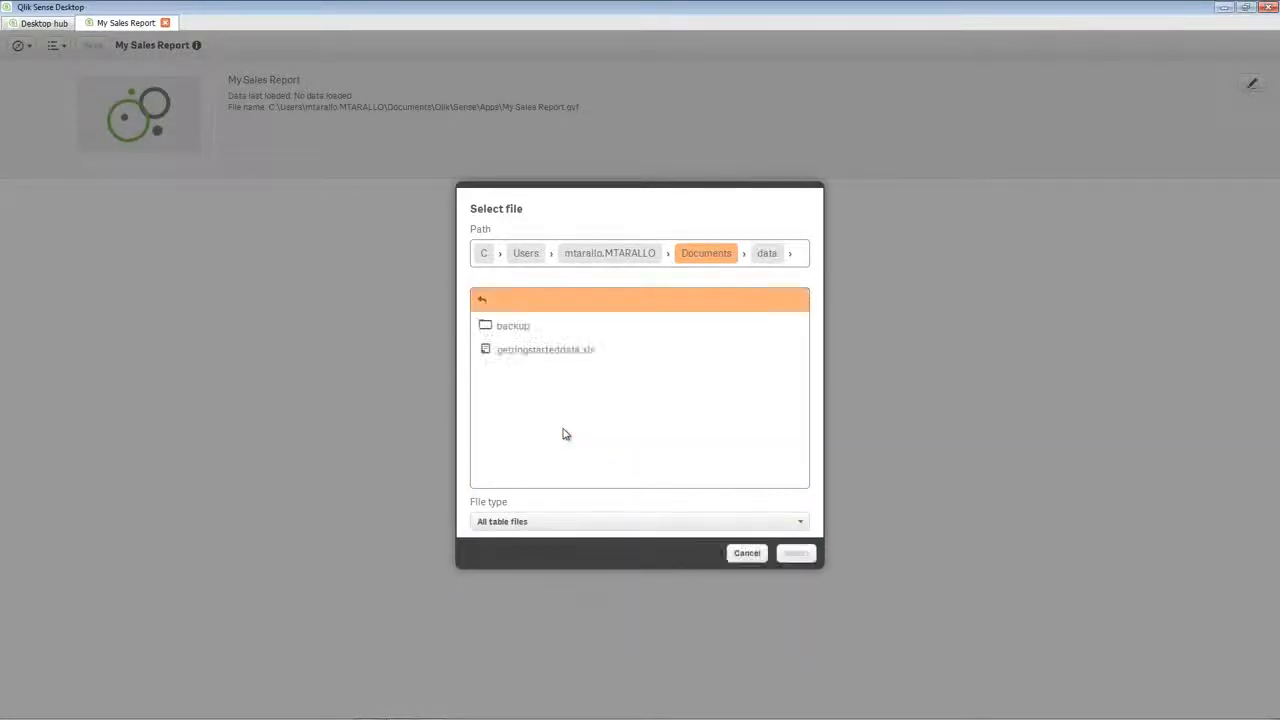
click(570, 352)
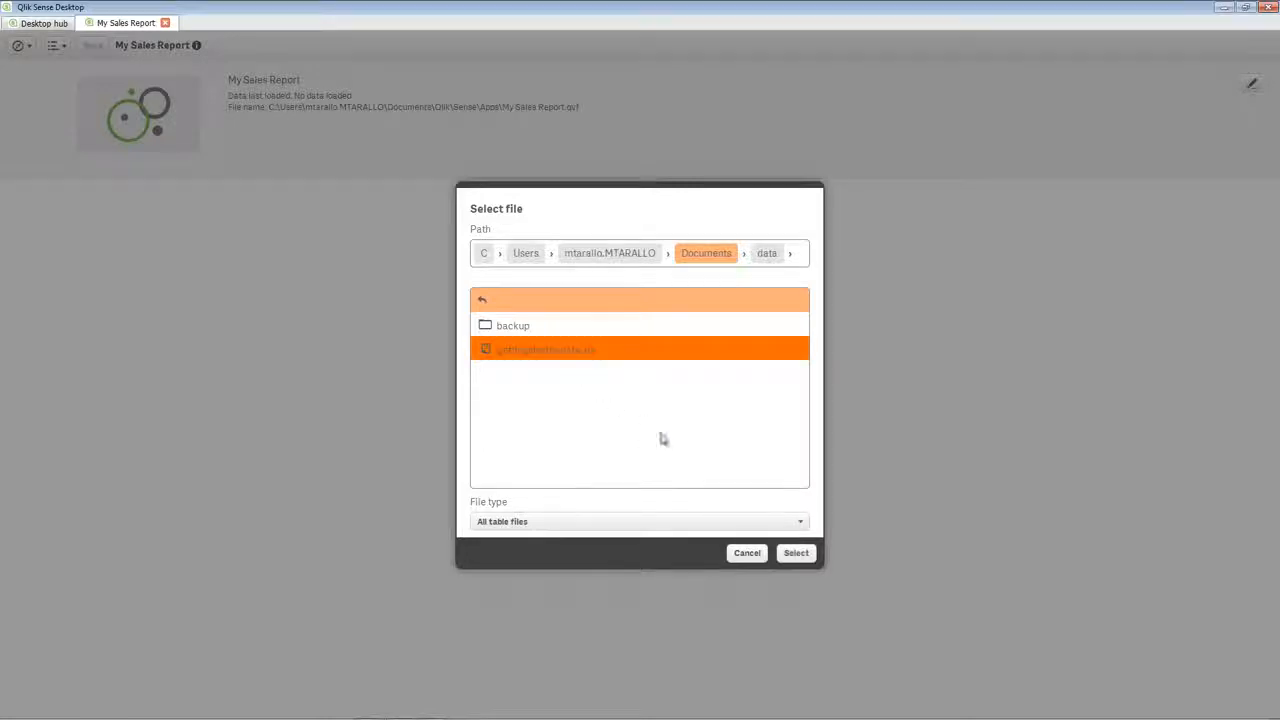
click(800, 554)
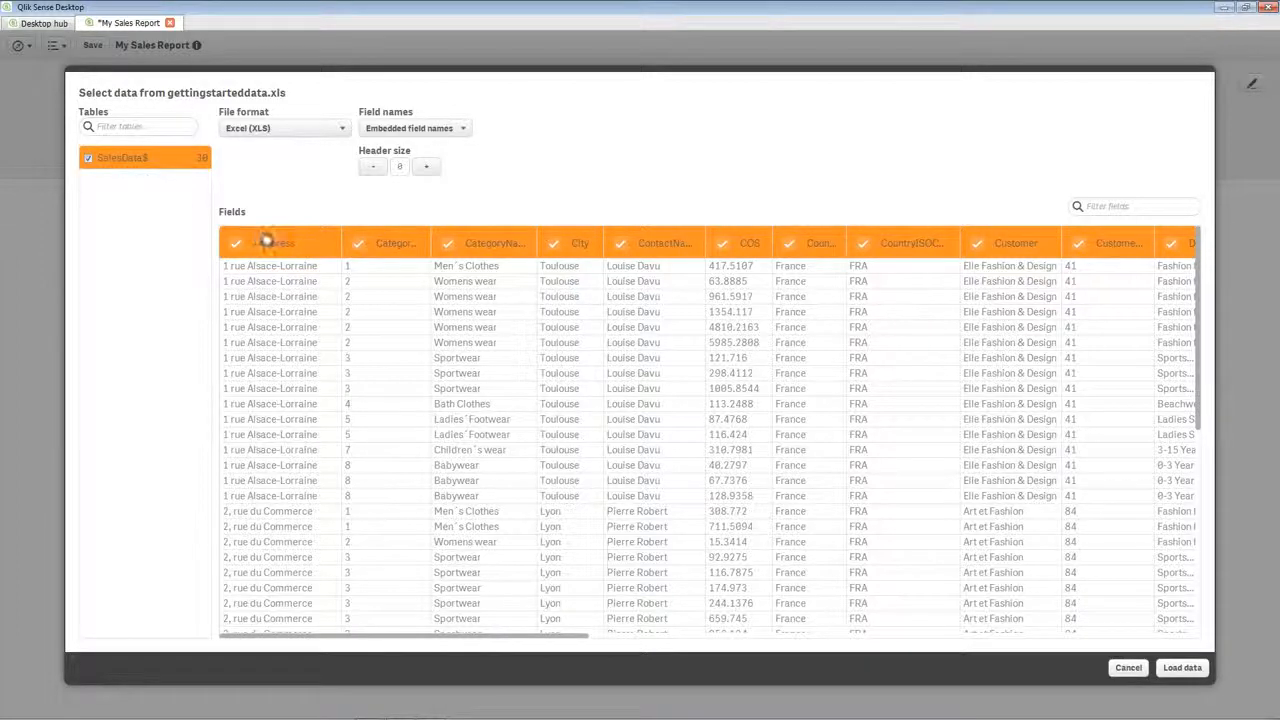
Try excluding and re-including the Address and CategoryID fields, and open the Address field's name for editing.
click(236, 245)
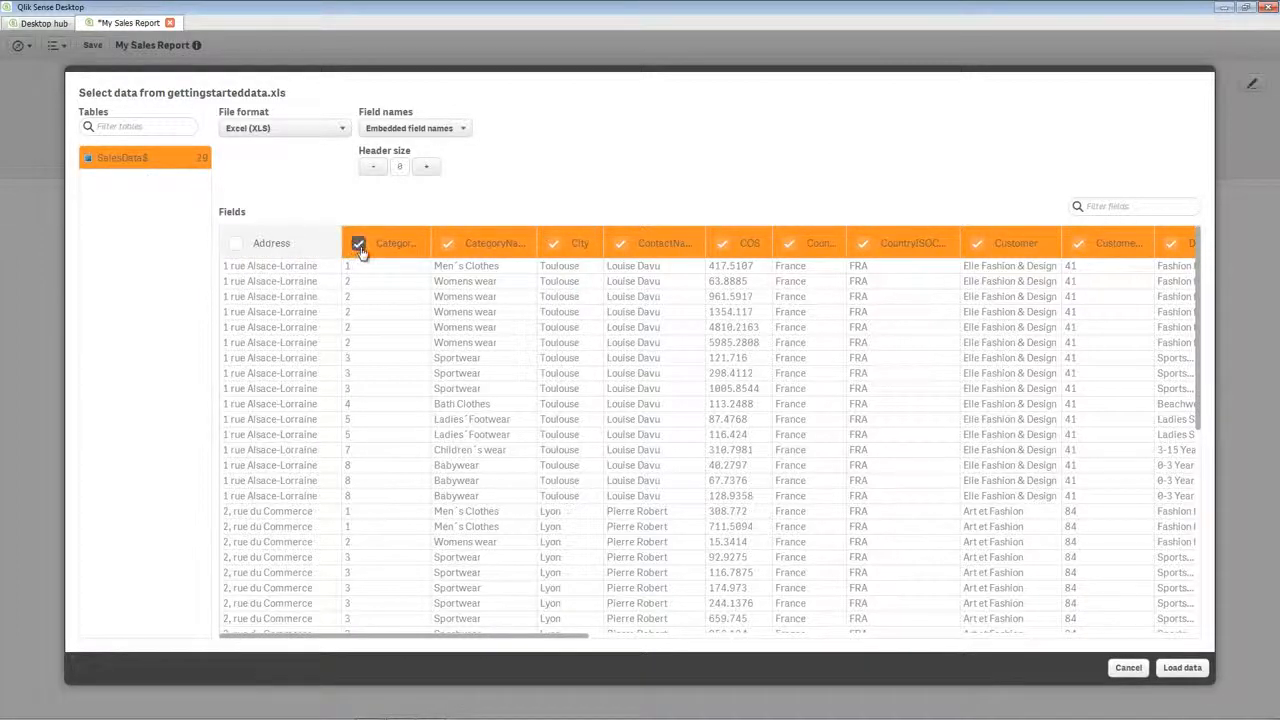
click(357, 243)
click(357, 243)
click(236, 244)
click(260, 243)
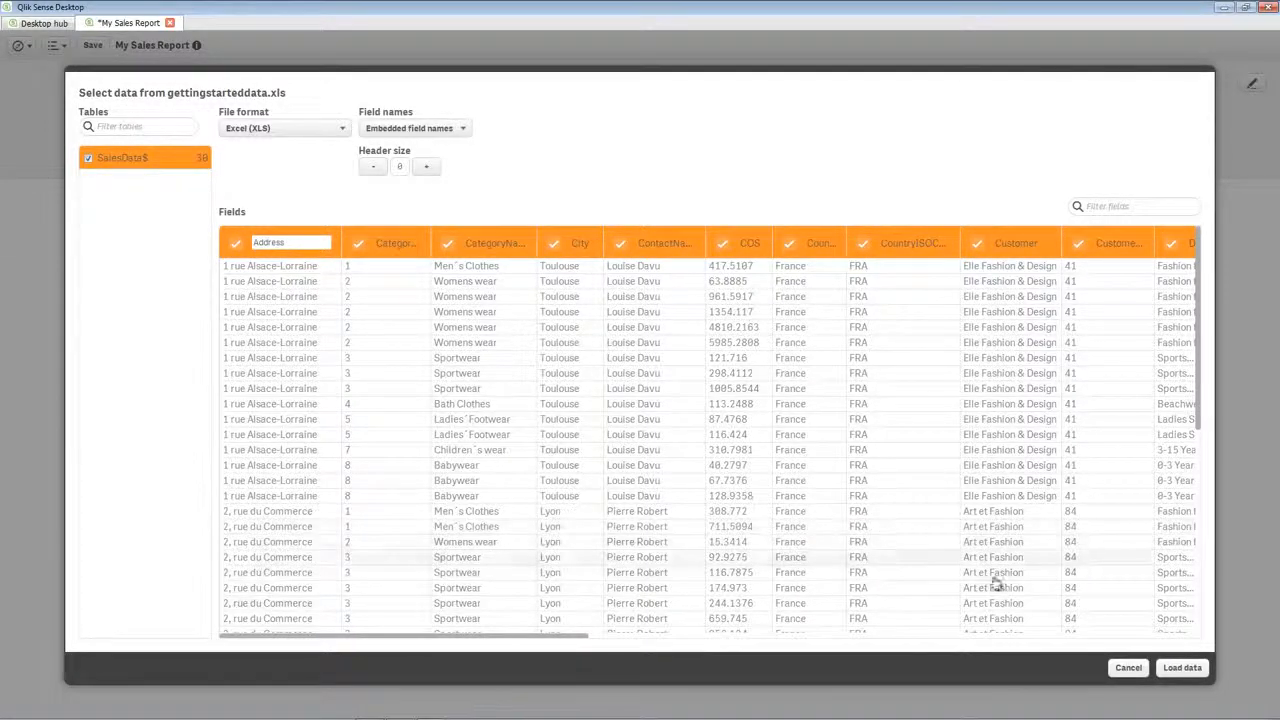
Load all SalesData$ fields into the app and place a bar chart on the new sheet.
click(1187, 672)
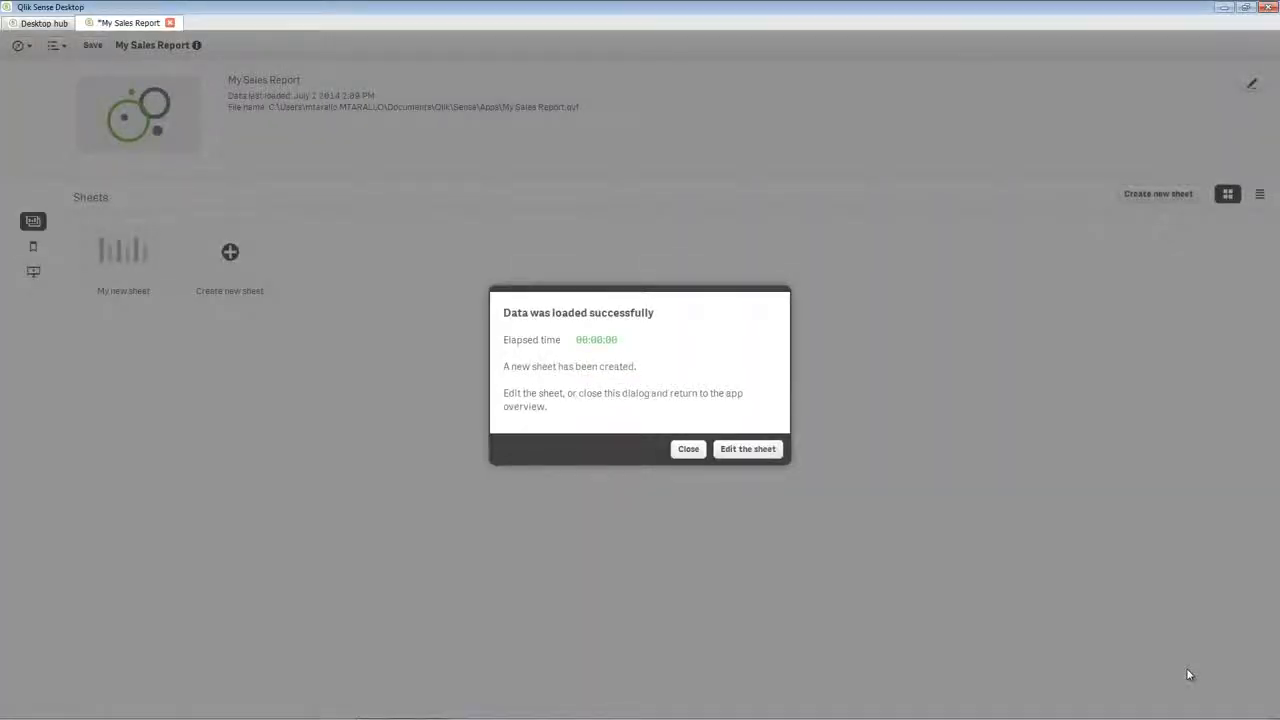
click(754, 456)
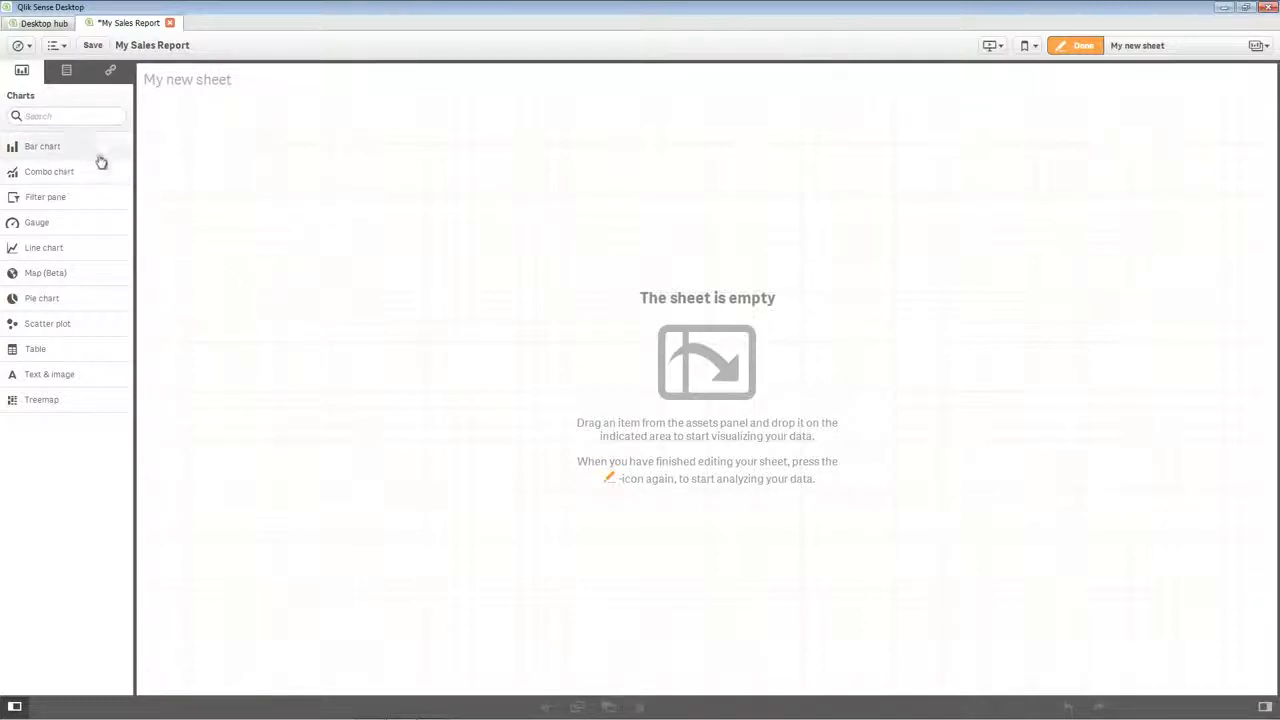
drag(87, 149, 717, 360)
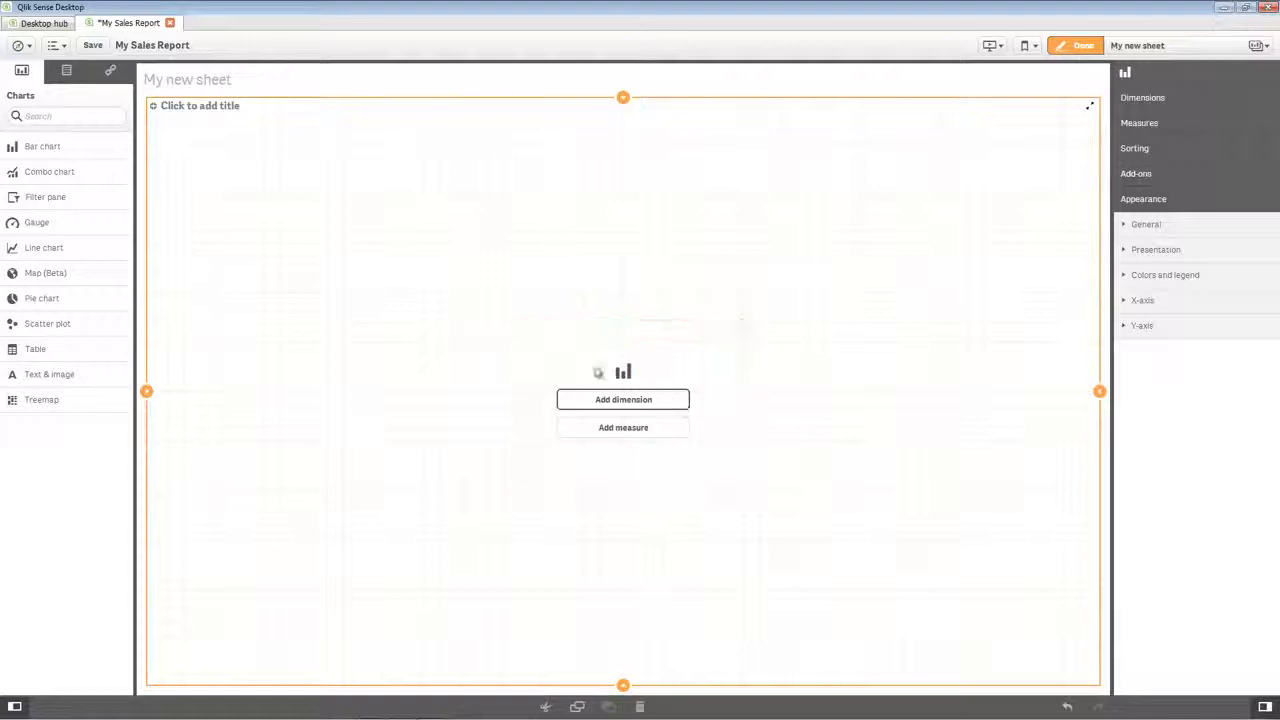
click(67, 70)
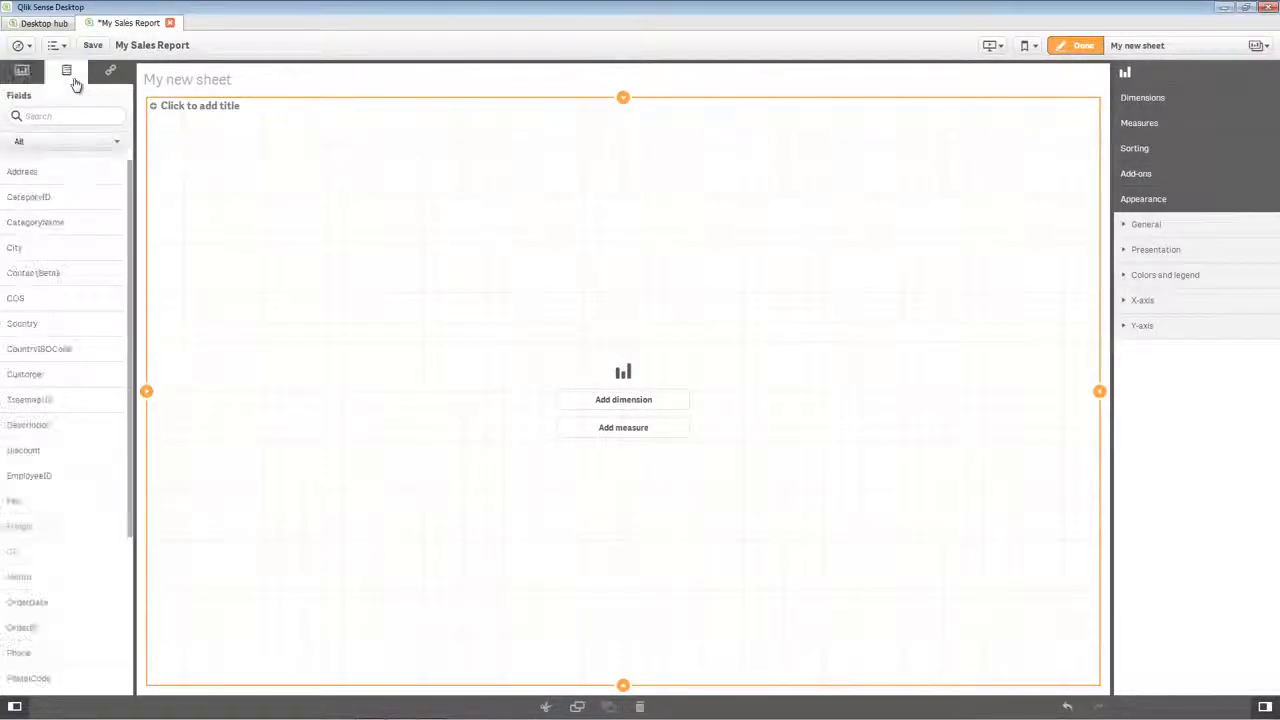
click(109, 76)
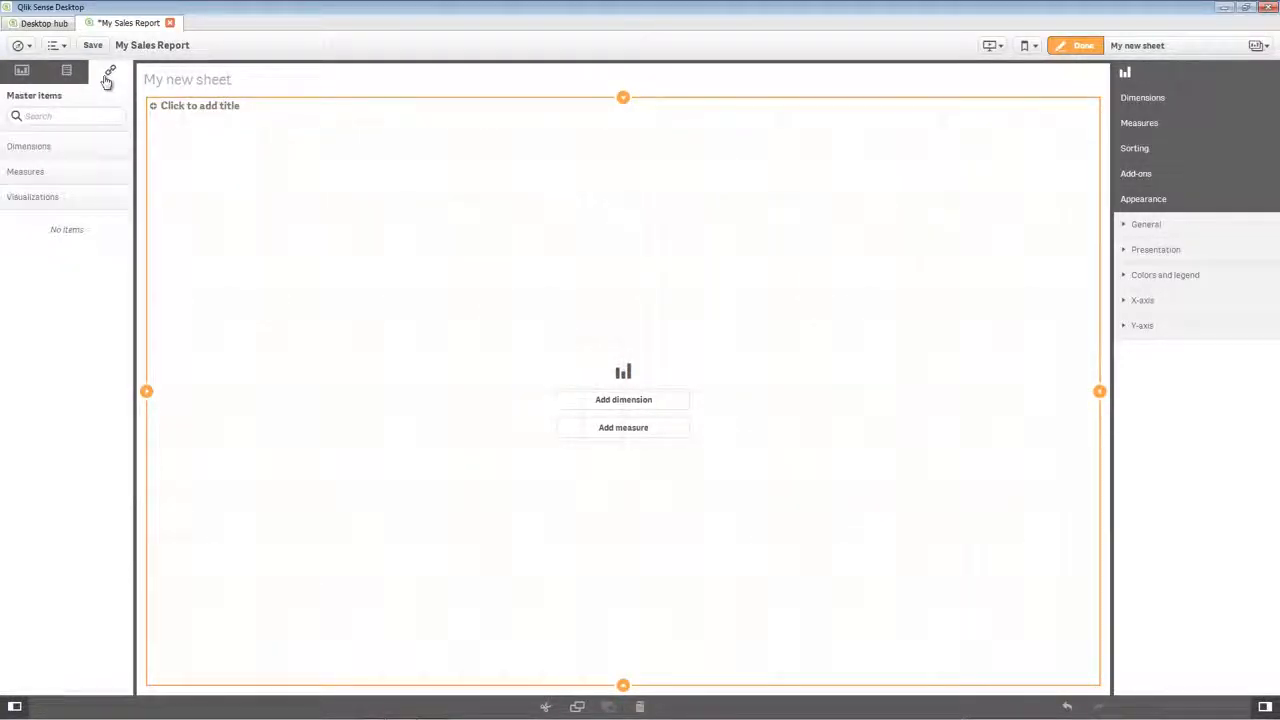
click(69, 74)
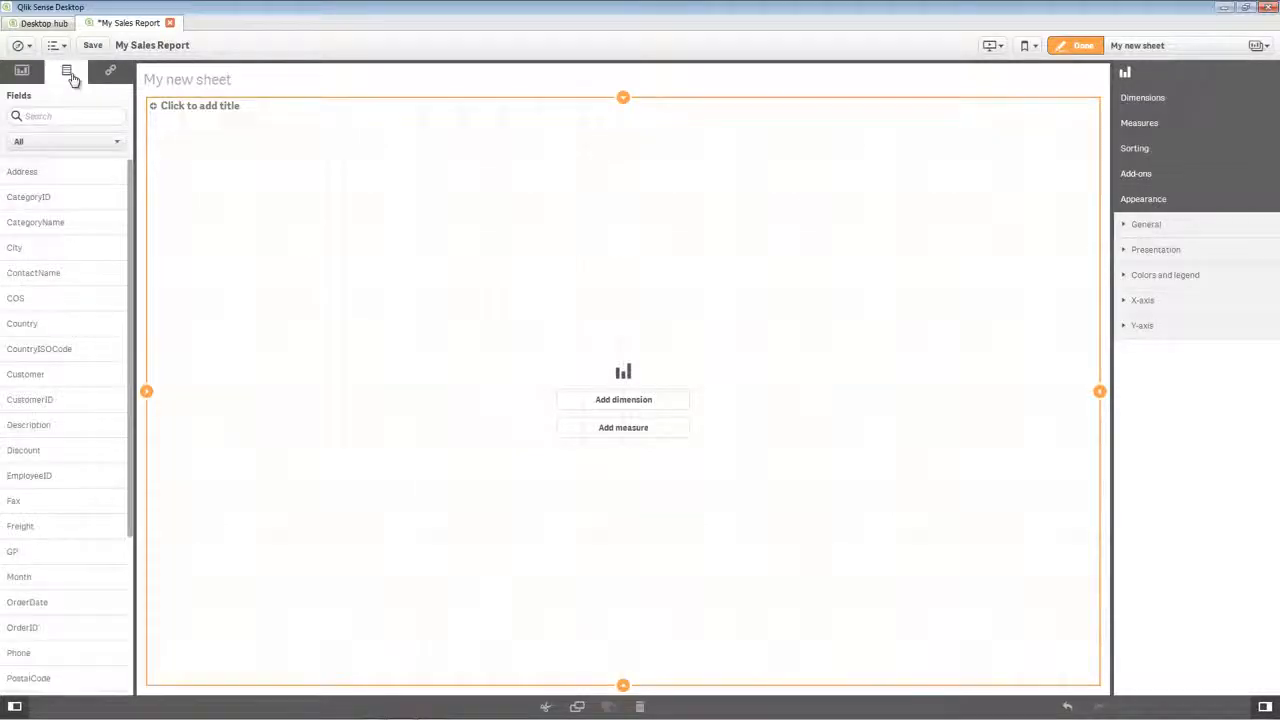
click(24, 74)
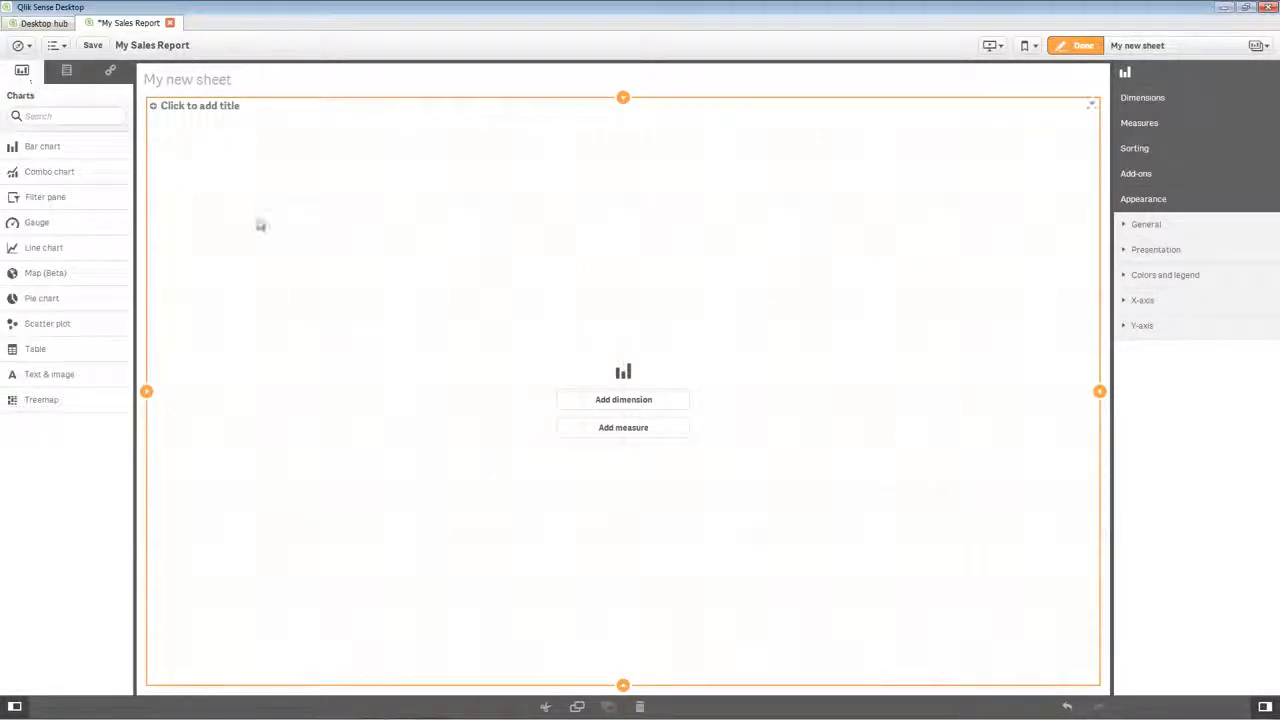
Add Country as the bar chart's dimension and Sum([Sales]) as its measure.
click(657, 406)
scroll(749, 420, down, 2)
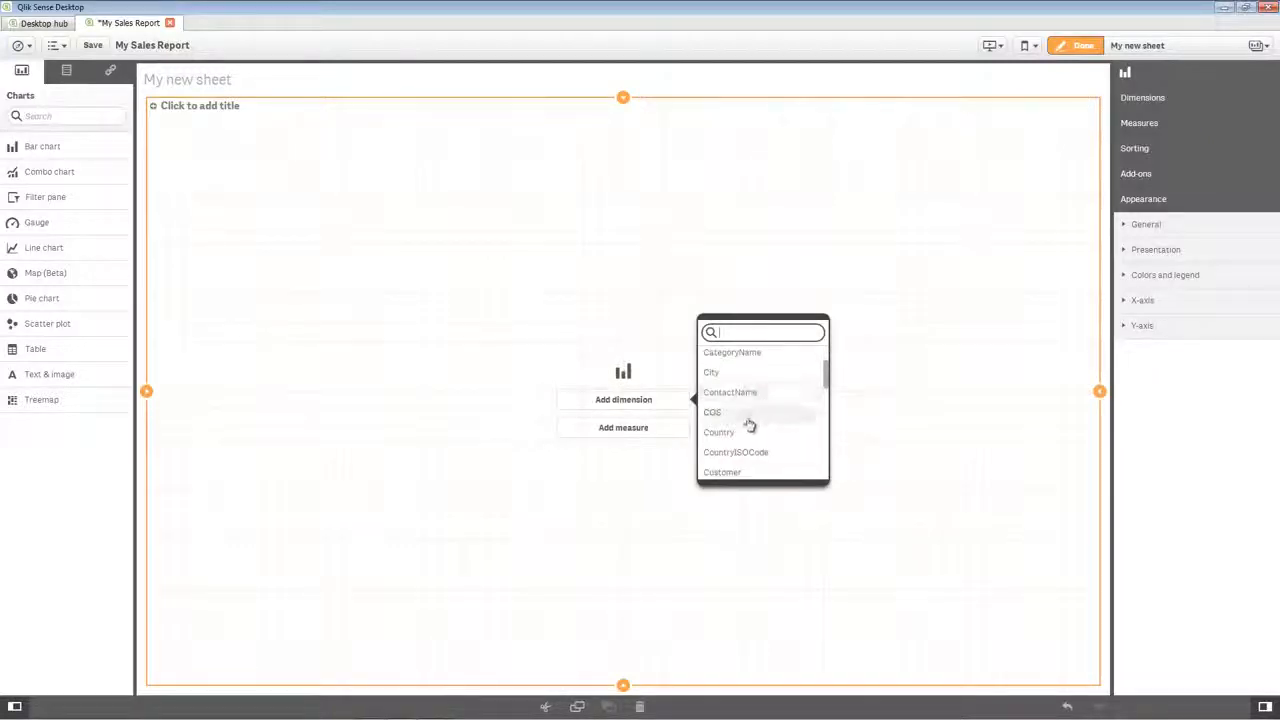
click(742, 432)
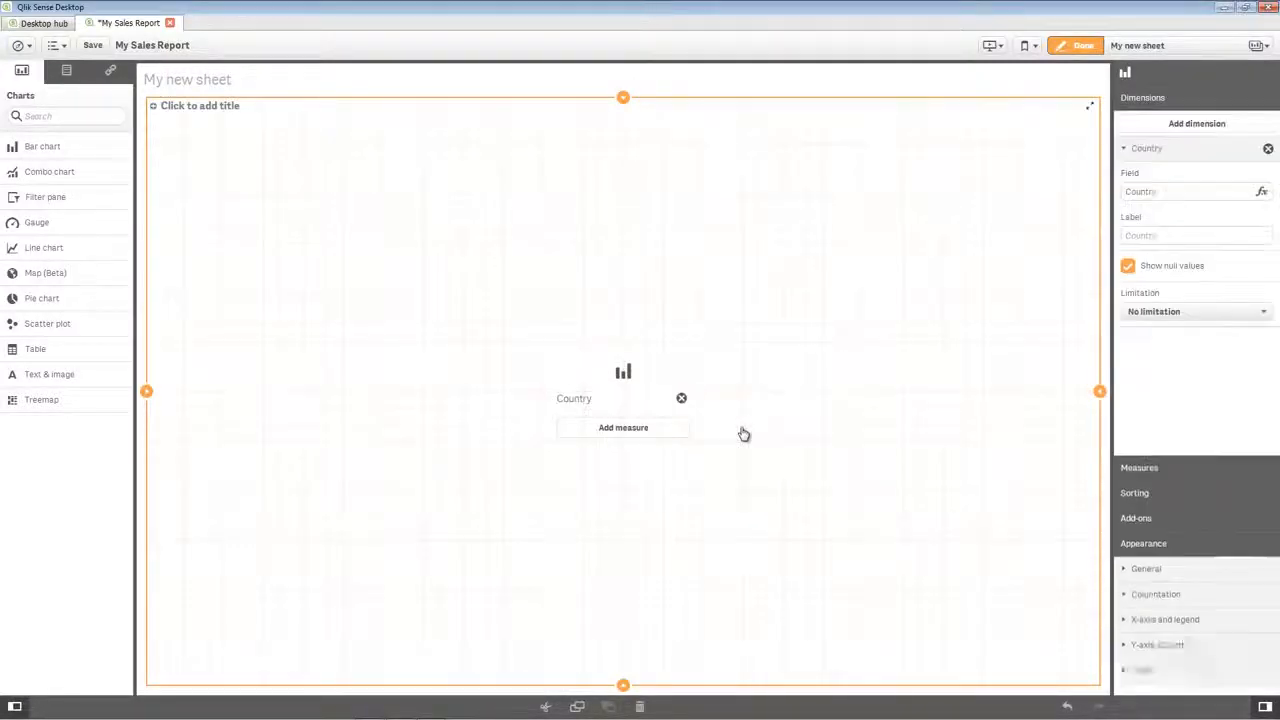
click(667, 435)
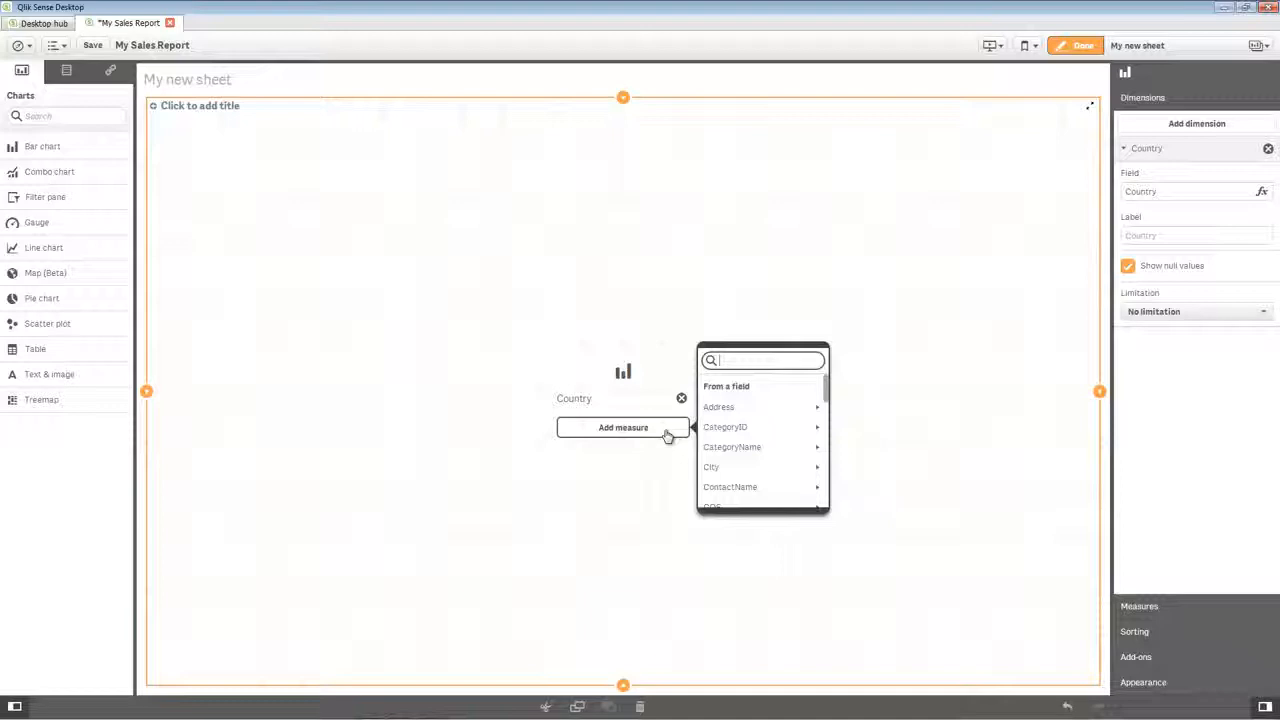
text(sal)
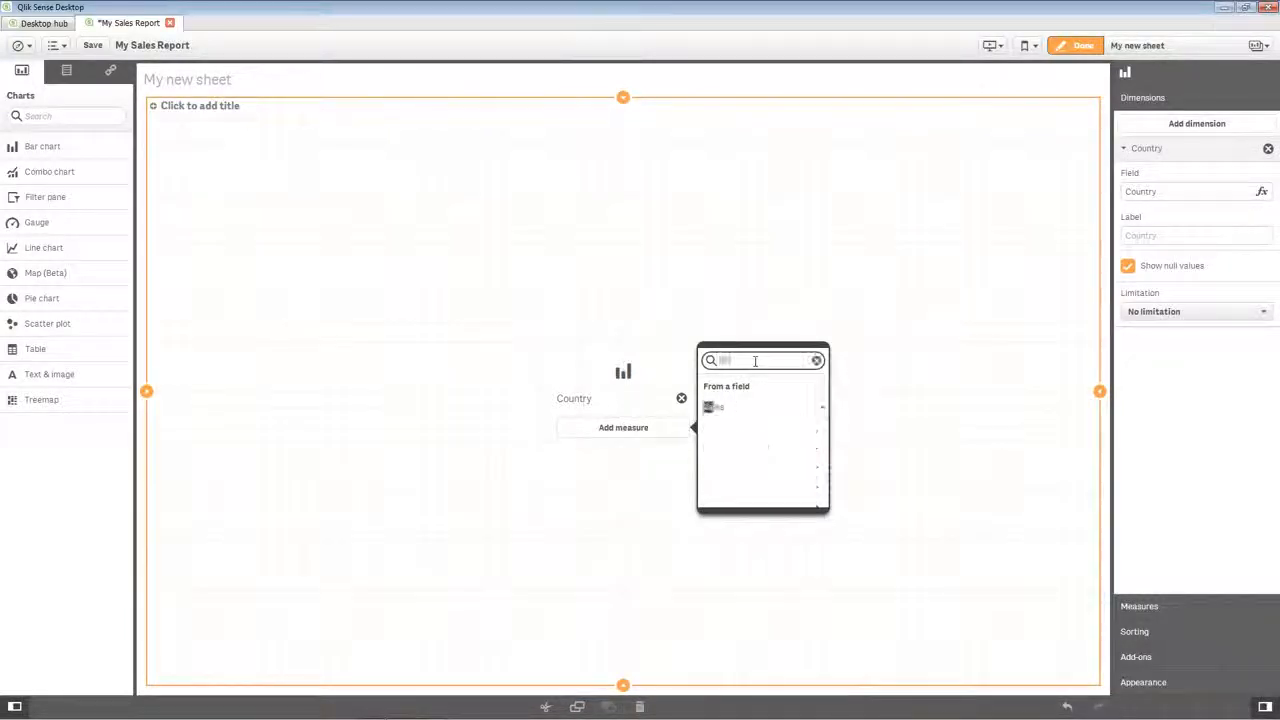
click(757, 408)
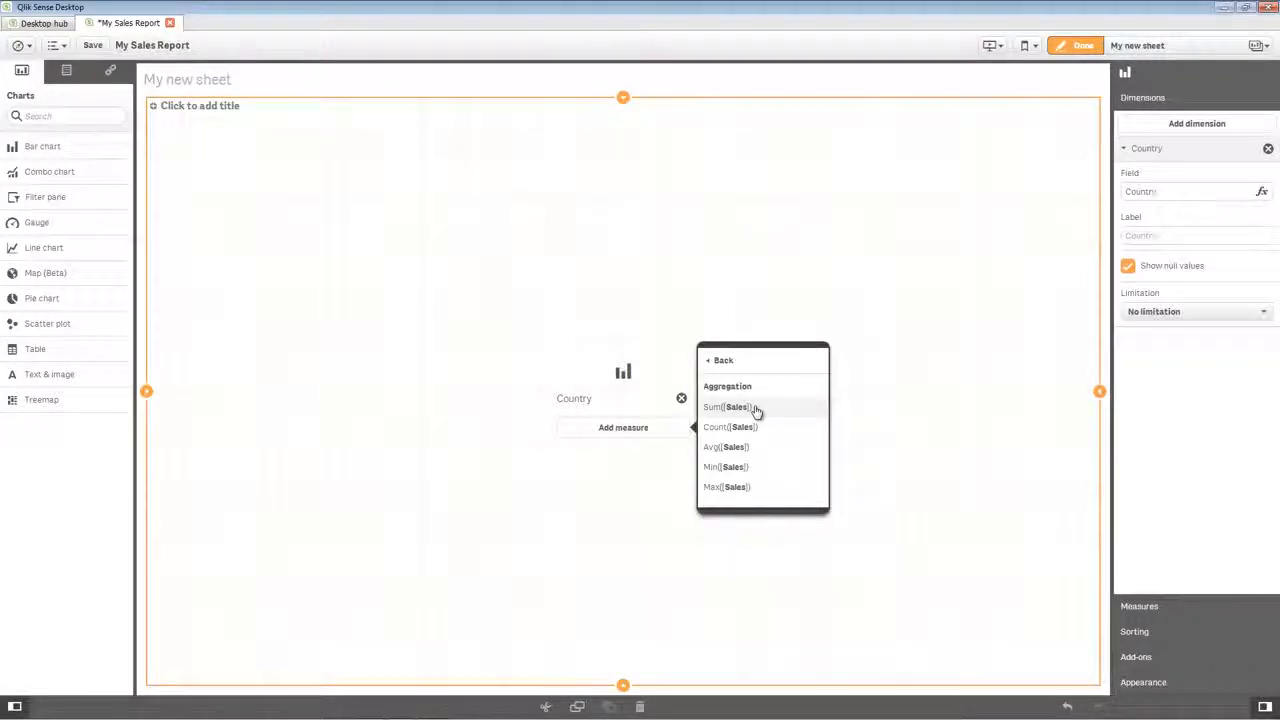
click(757, 408)
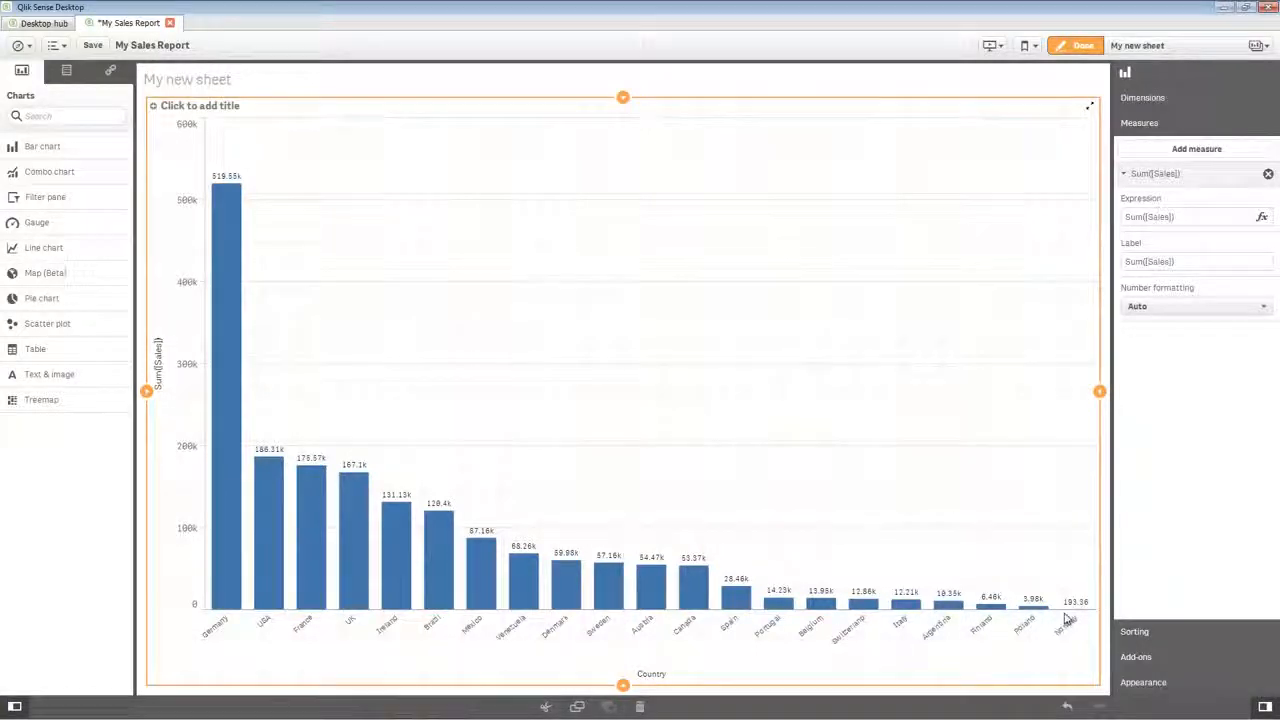
Leave sheet editing to try range selections on the chart's sales and country axes, and resize the application window.
click(1075, 45)
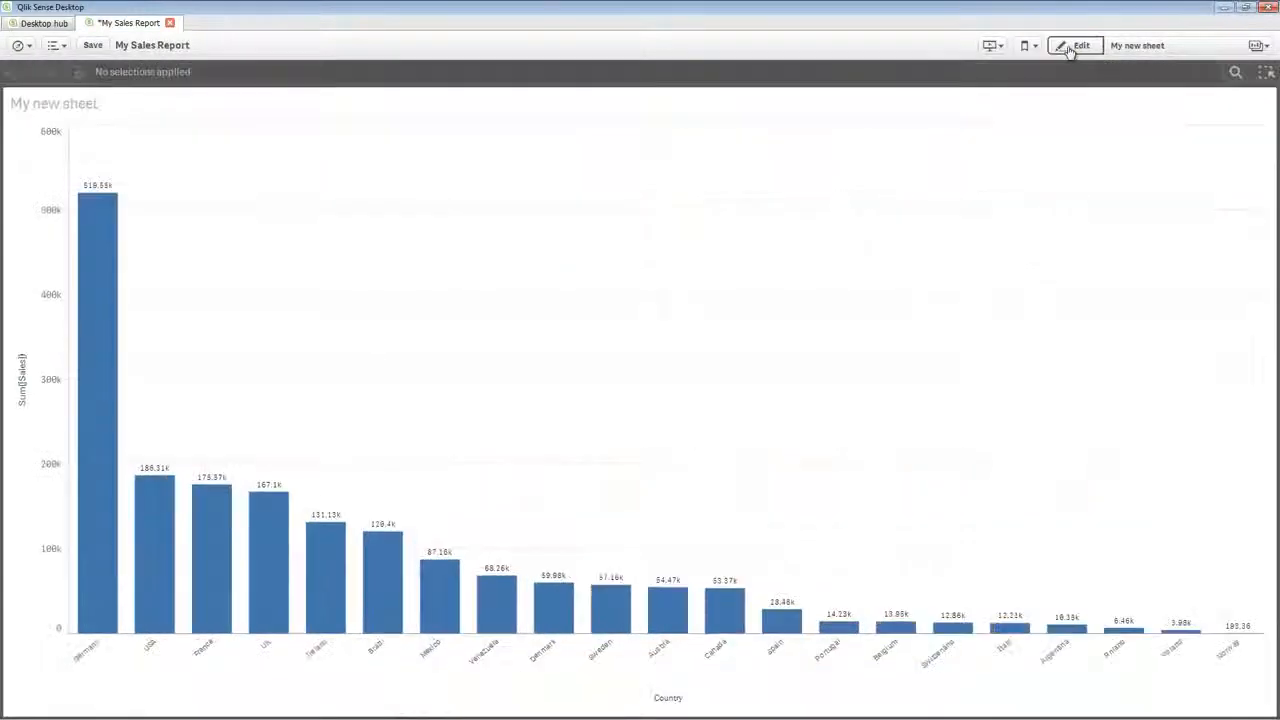
drag(14, 220, 30, 416)
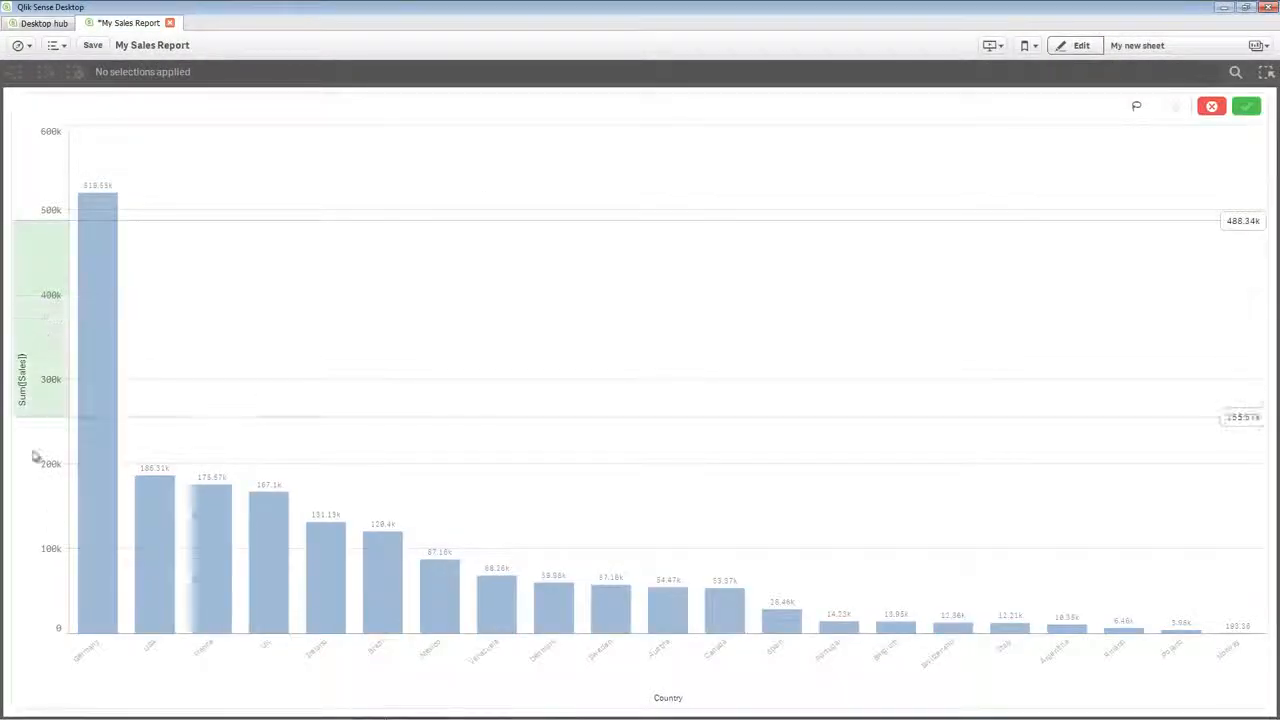
drag(314, 651, 562, 675)
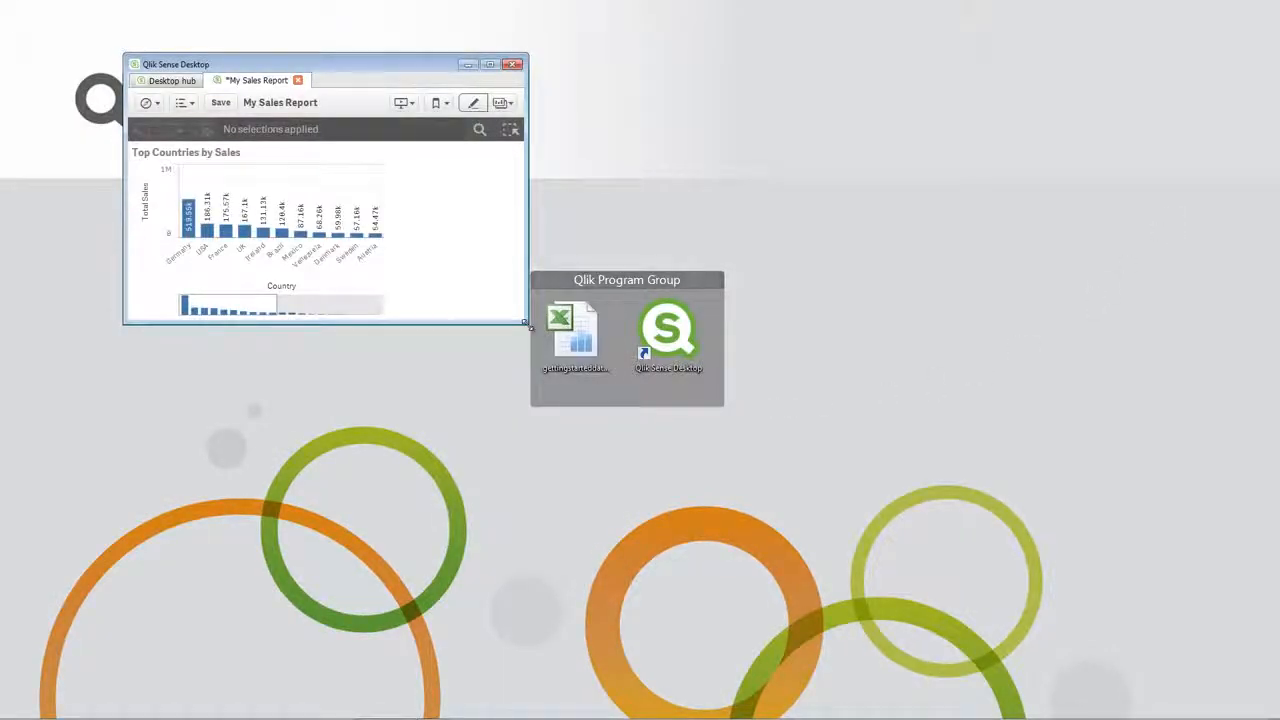
drag(530, 326, 489, 347)
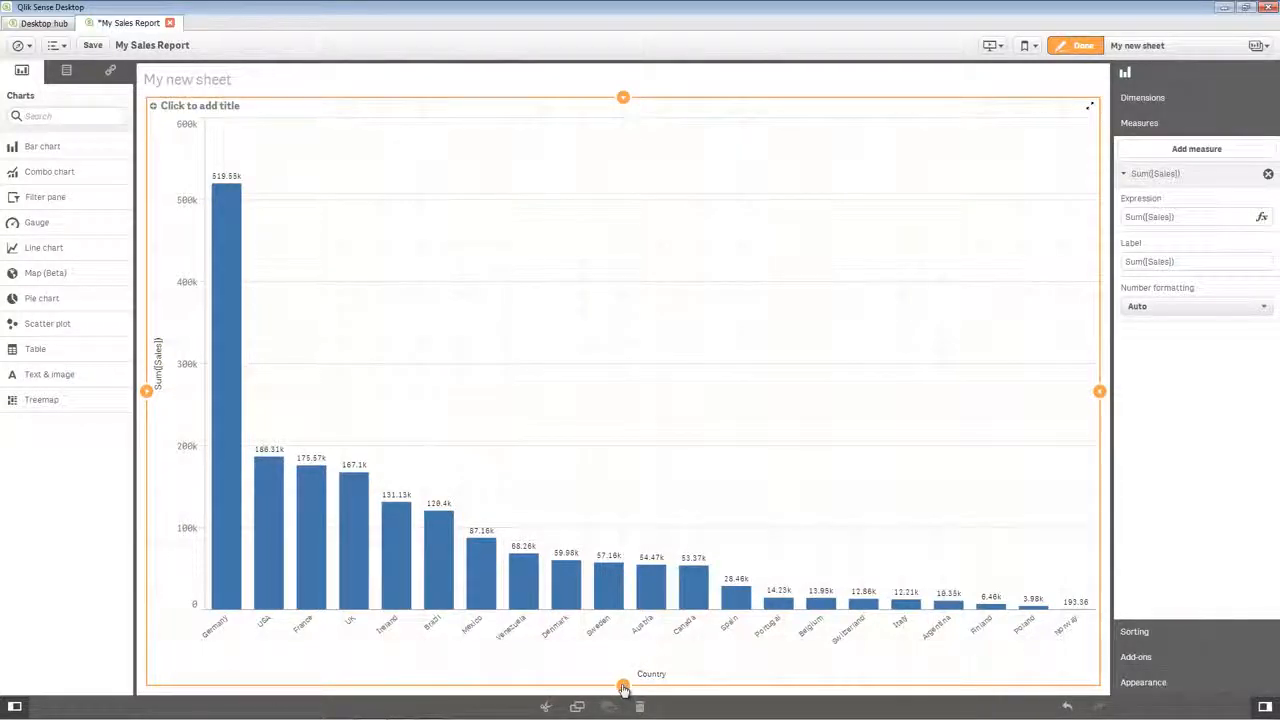
Shrink the bar chart's height and width so that it occupies only the sheet's upper-right area.
drag(623, 689, 620, 410)
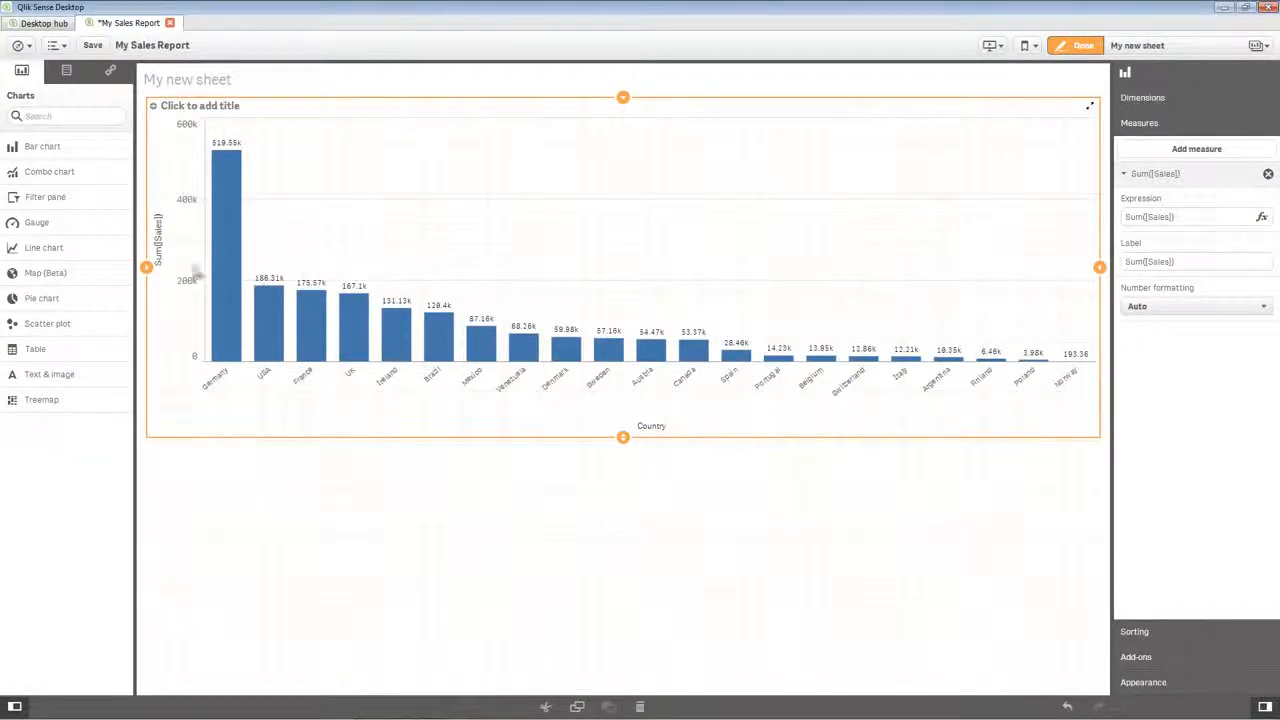
drag(147, 268, 507, 296)
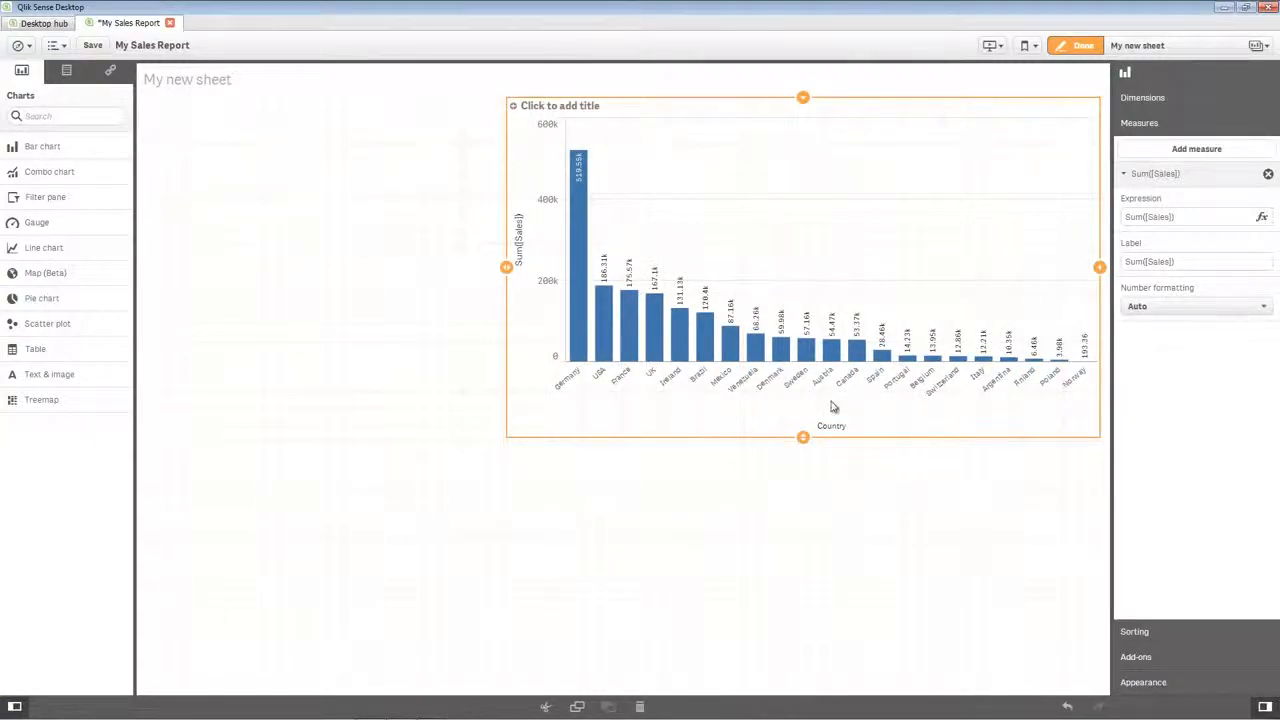
Label the bar chart's sales measure Total Sales and set its number formatting to Money.
click(1146, 261)
key(ctrl+a)
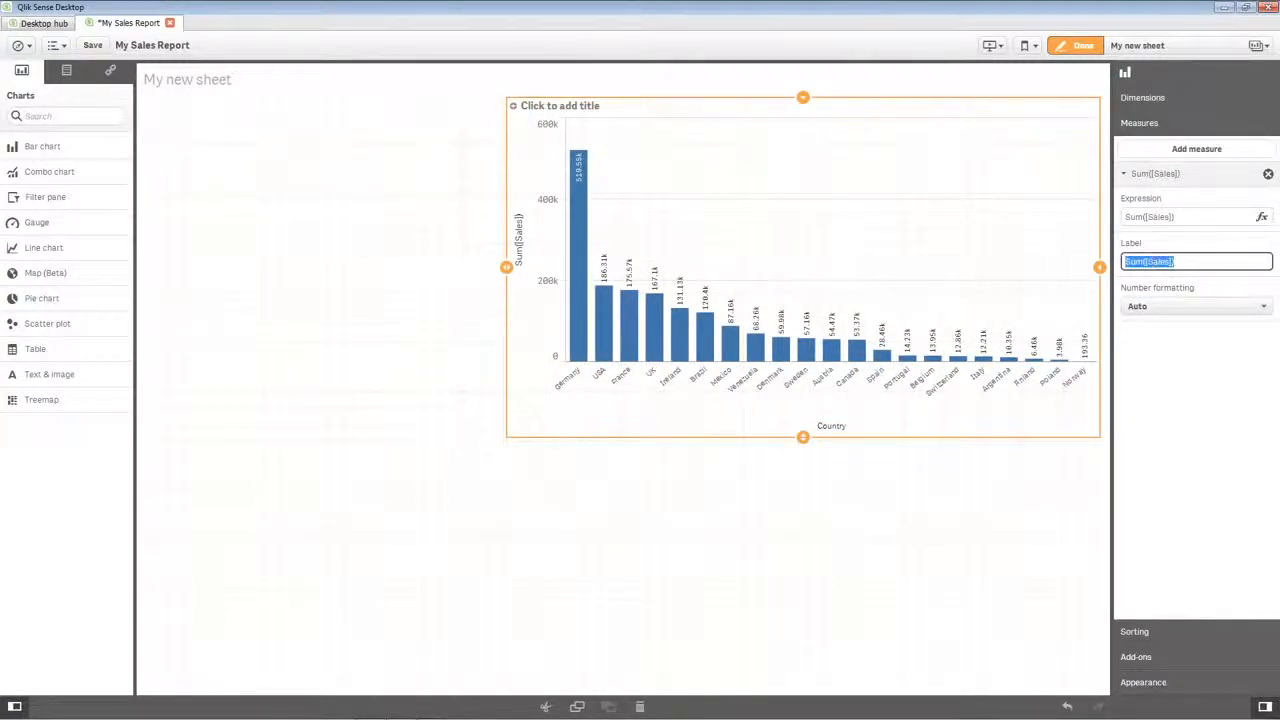
text(Total Sales)
click(1200, 307)
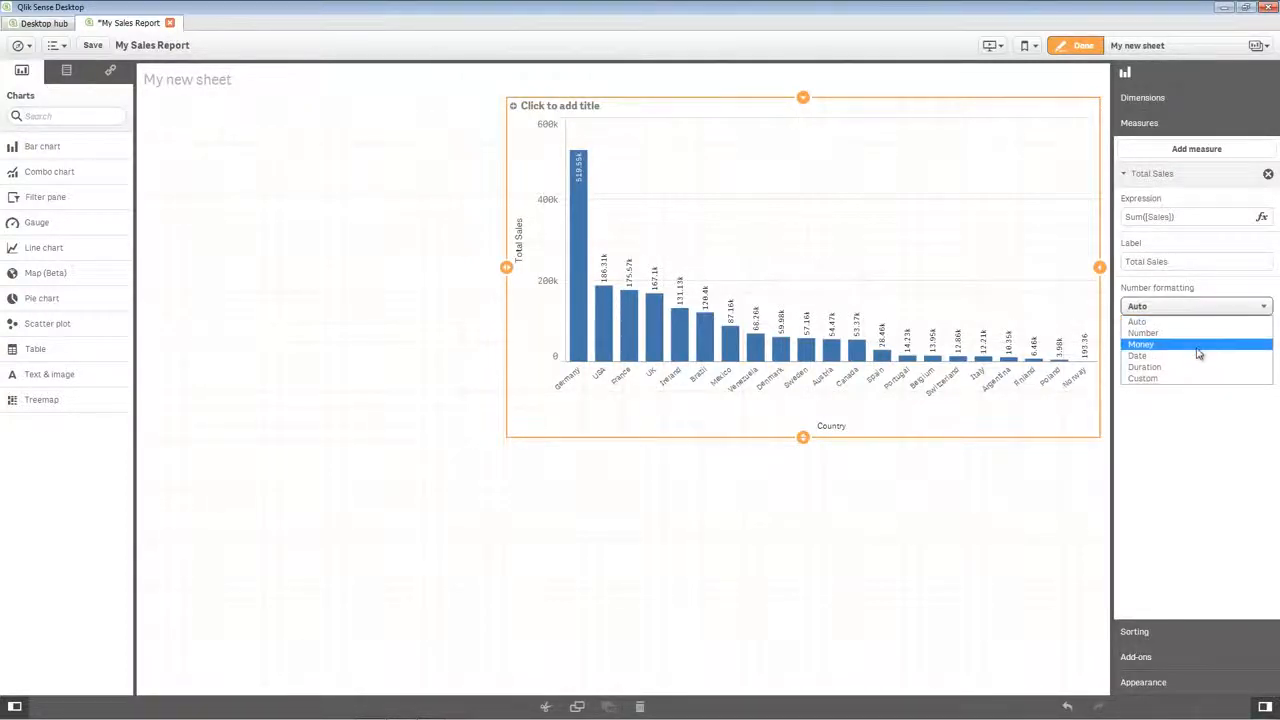
click(1198, 345)
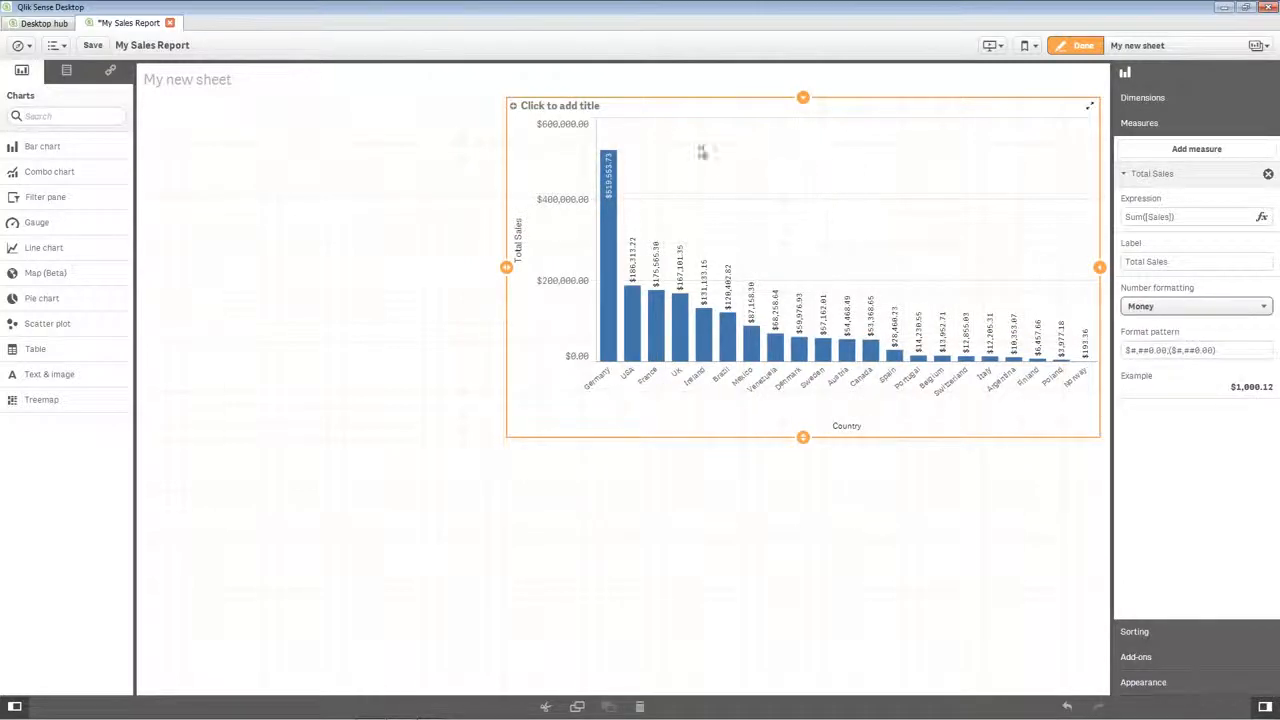
Switch the sales bar chart to horizontal presentation and title it "Top Countries by Sales".
click(1191, 686)
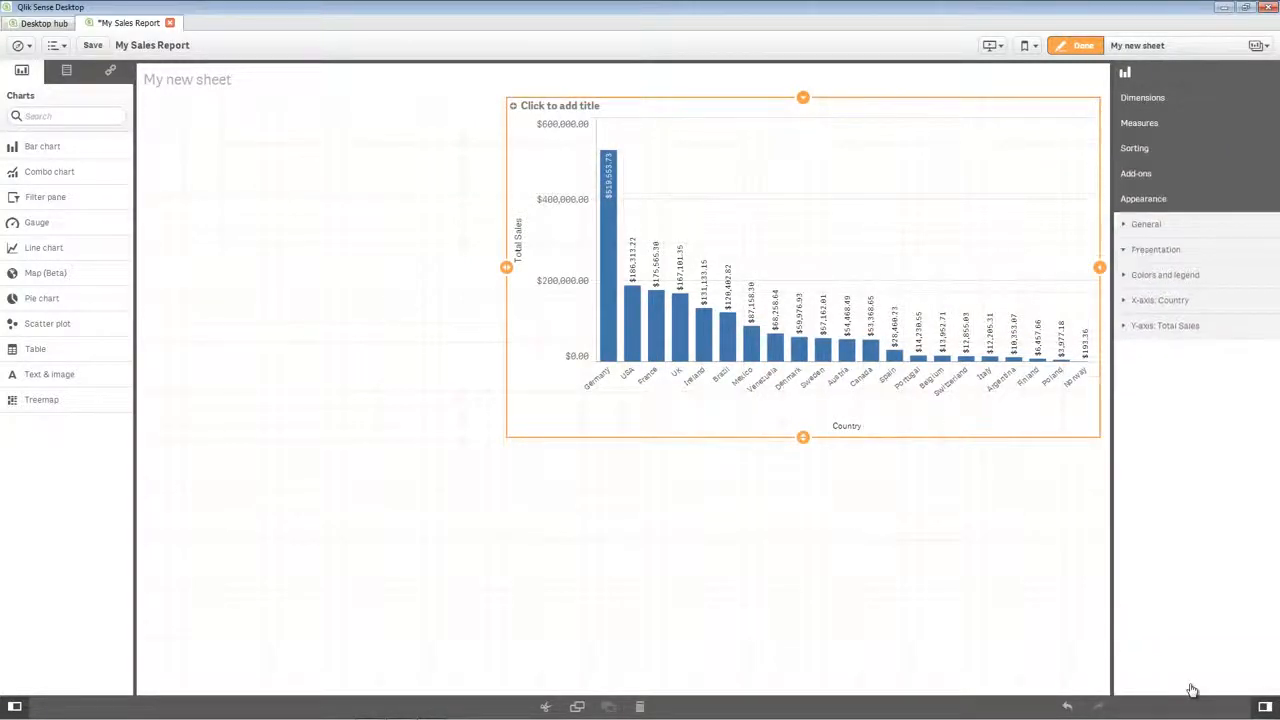
click(1146, 252)
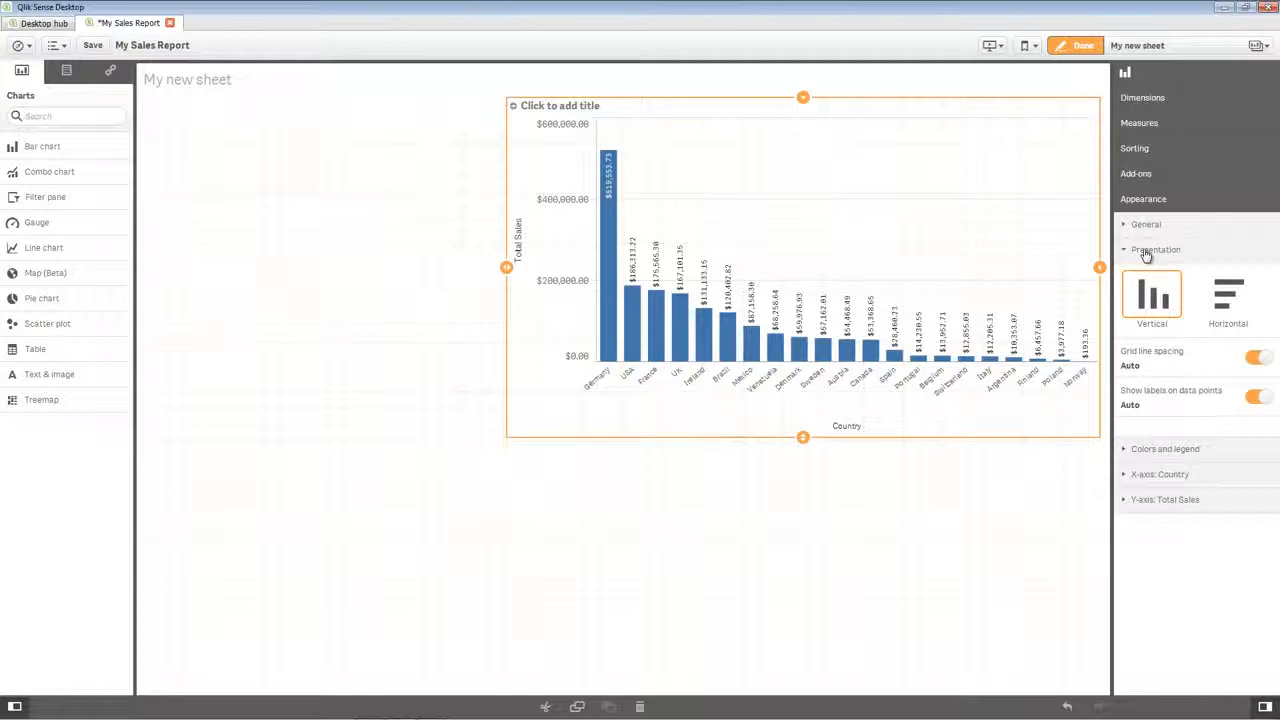
click(1226, 292)
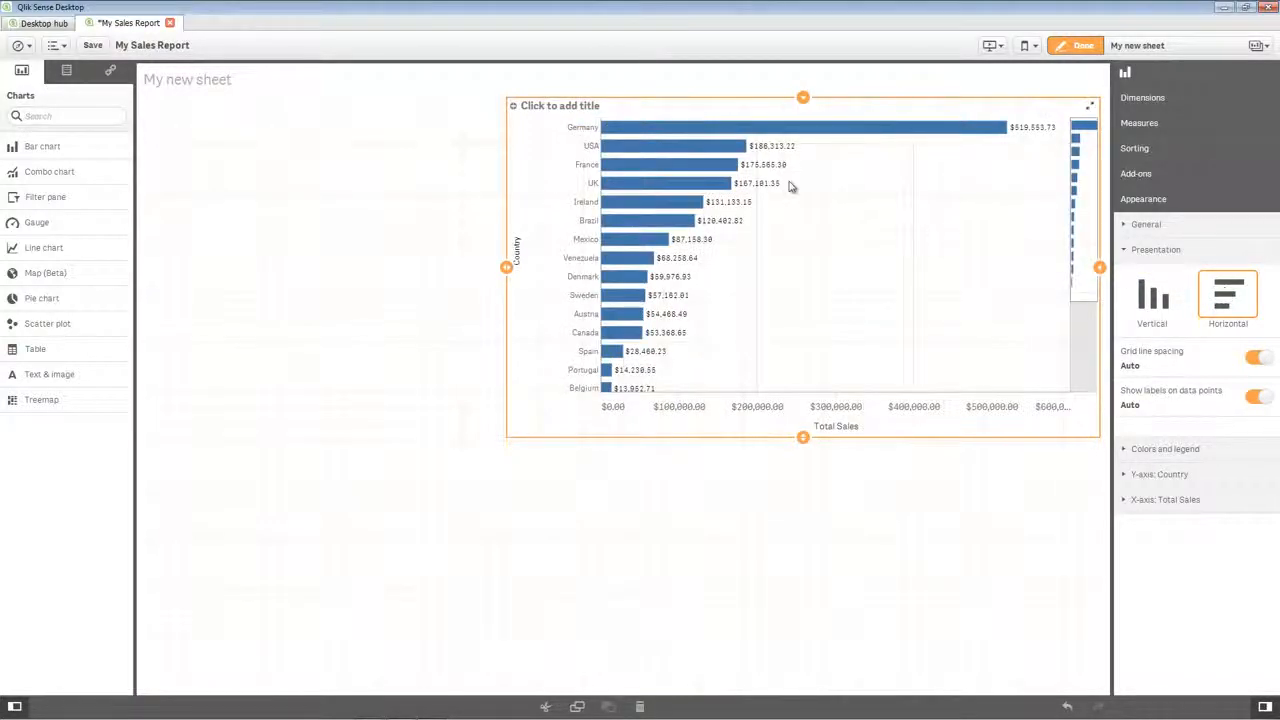
click(588, 102)
text(Top Countries by Sales)
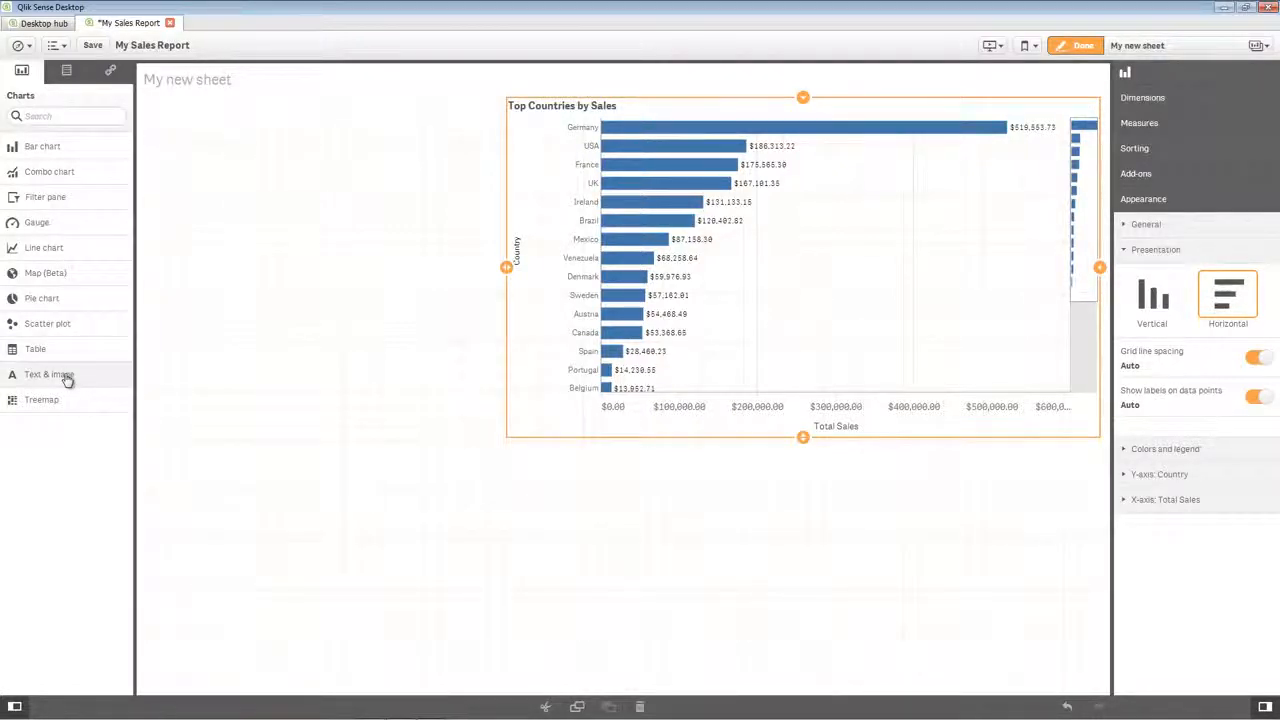
Add a text object in the sheet's empty upper-left area reading "Total Sales:" followed by the Sum of Sales measure.
drag(66, 378, 323, 168)
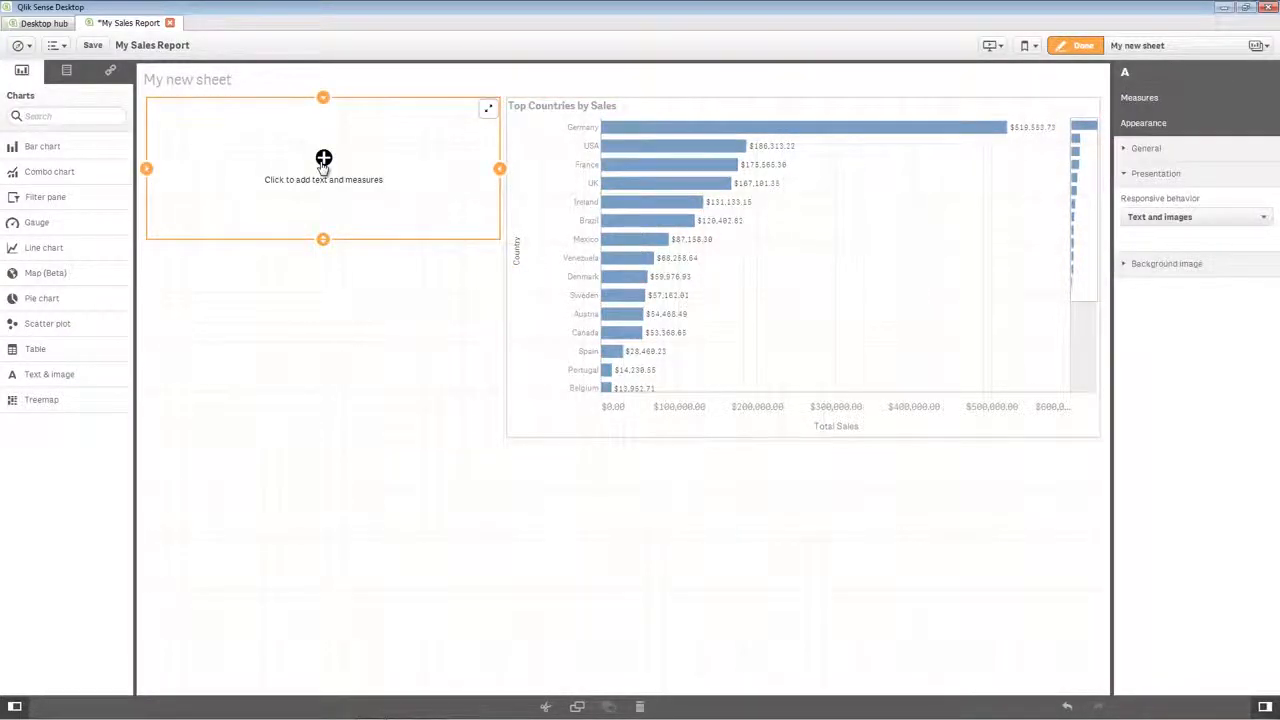
click(269, 119)
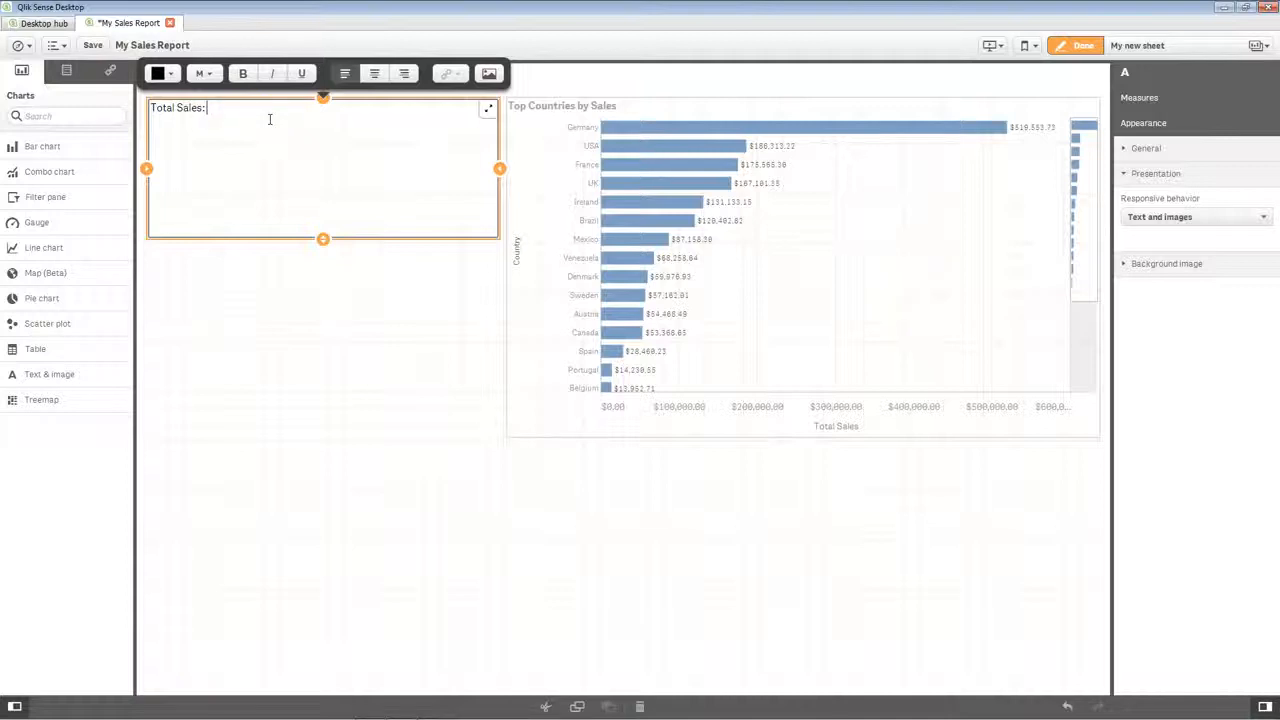
click(66, 72)
scroll(50, 576, down, 3)
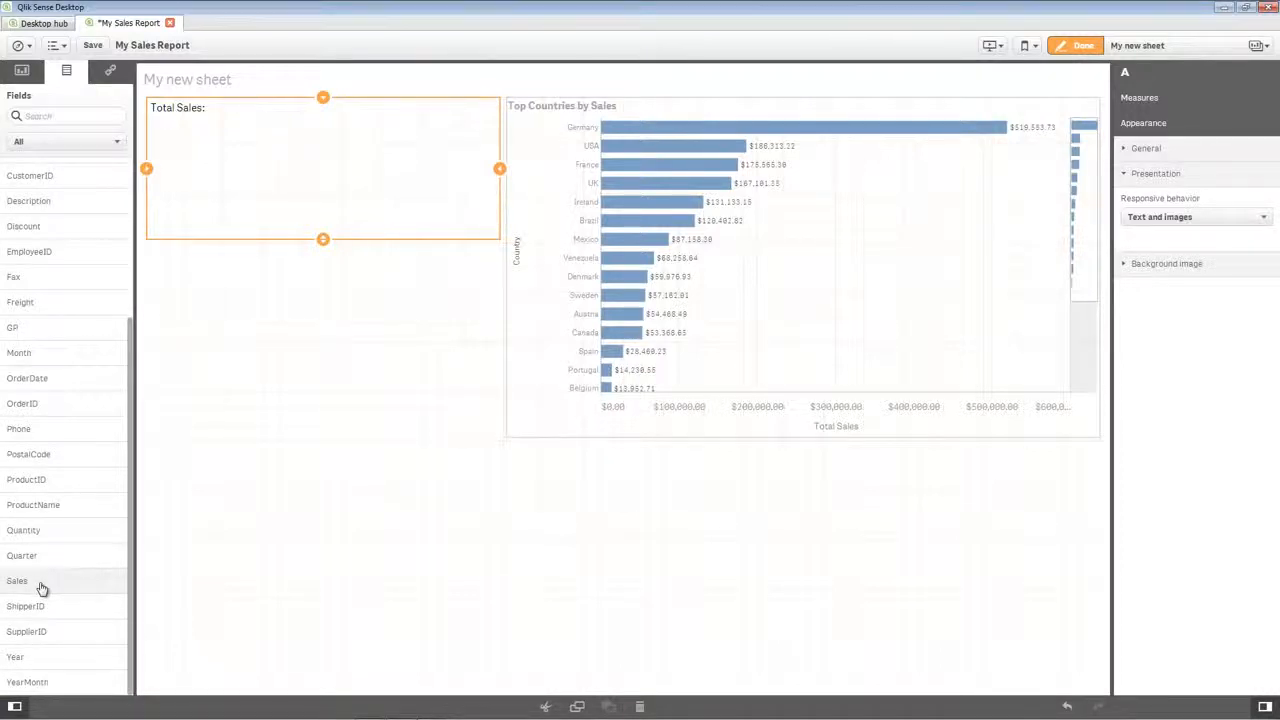
drag(42, 588, 294, 153)
mouse_move(294, 153)
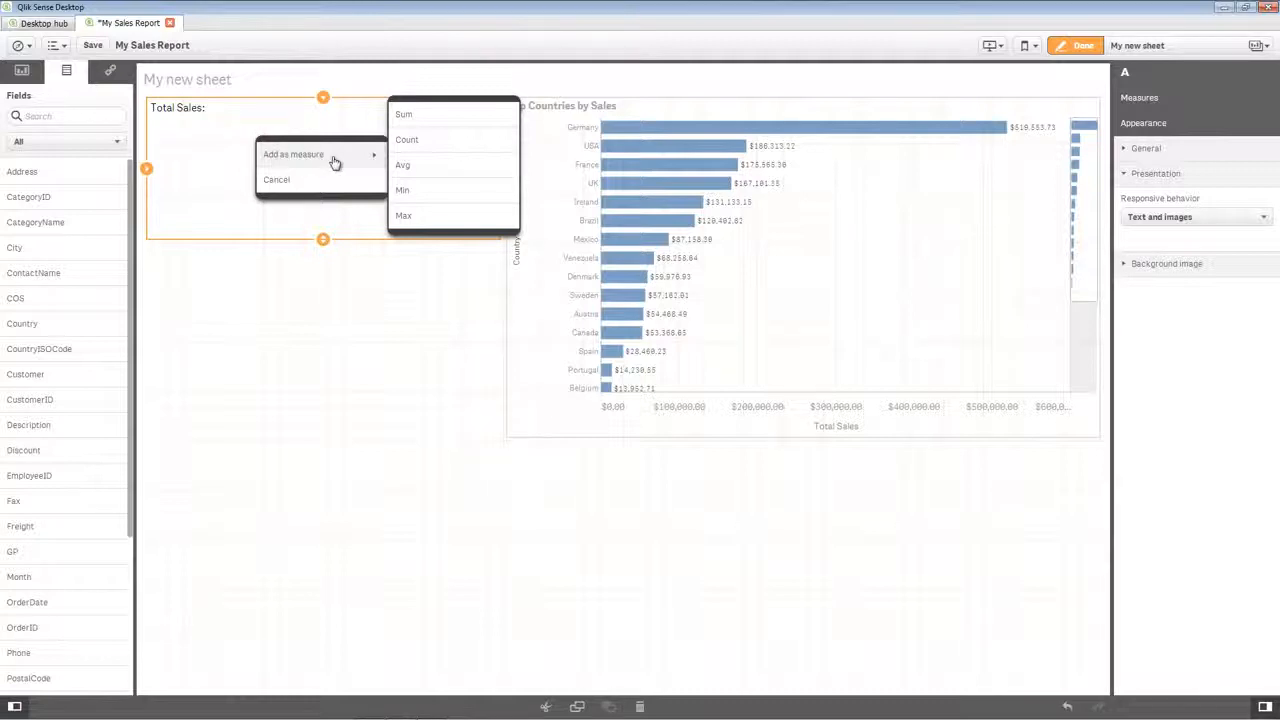
click(422, 129)
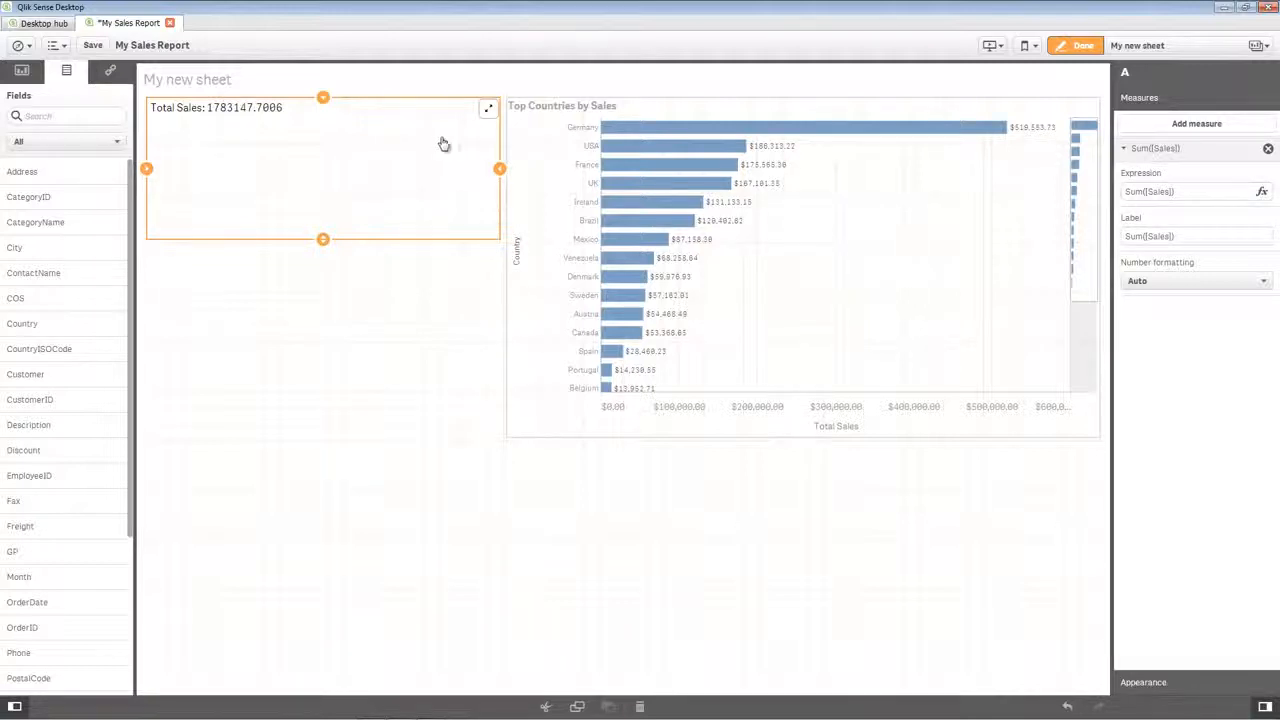
Set the text object's Sum([Sales]) measure to Money number formatting and color it dark blue.
click(1145, 284)
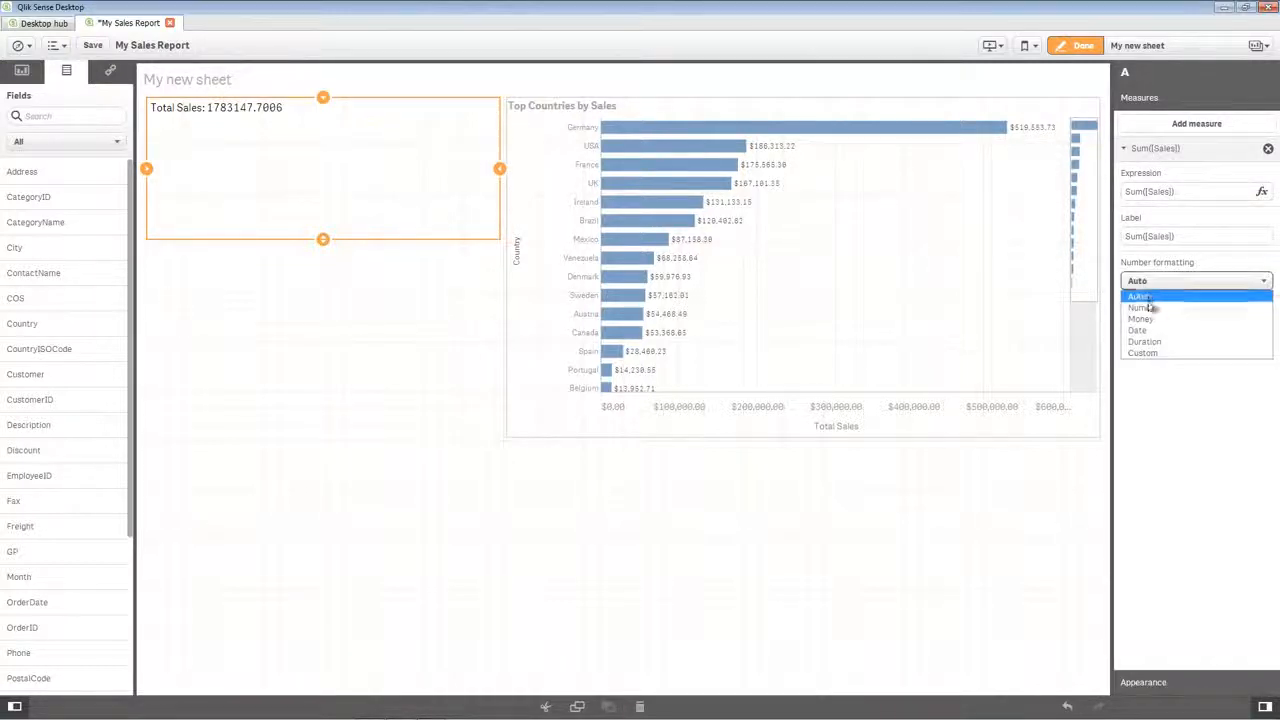
click(1152, 319)
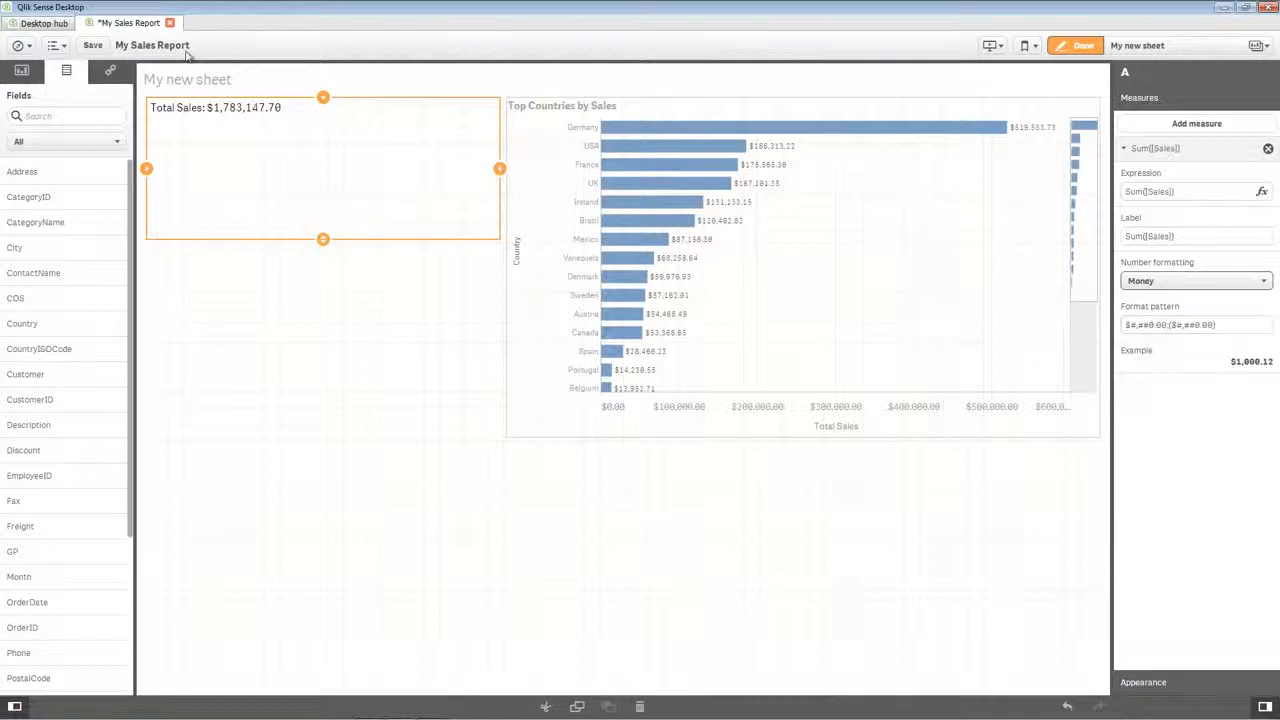
click(255, 109)
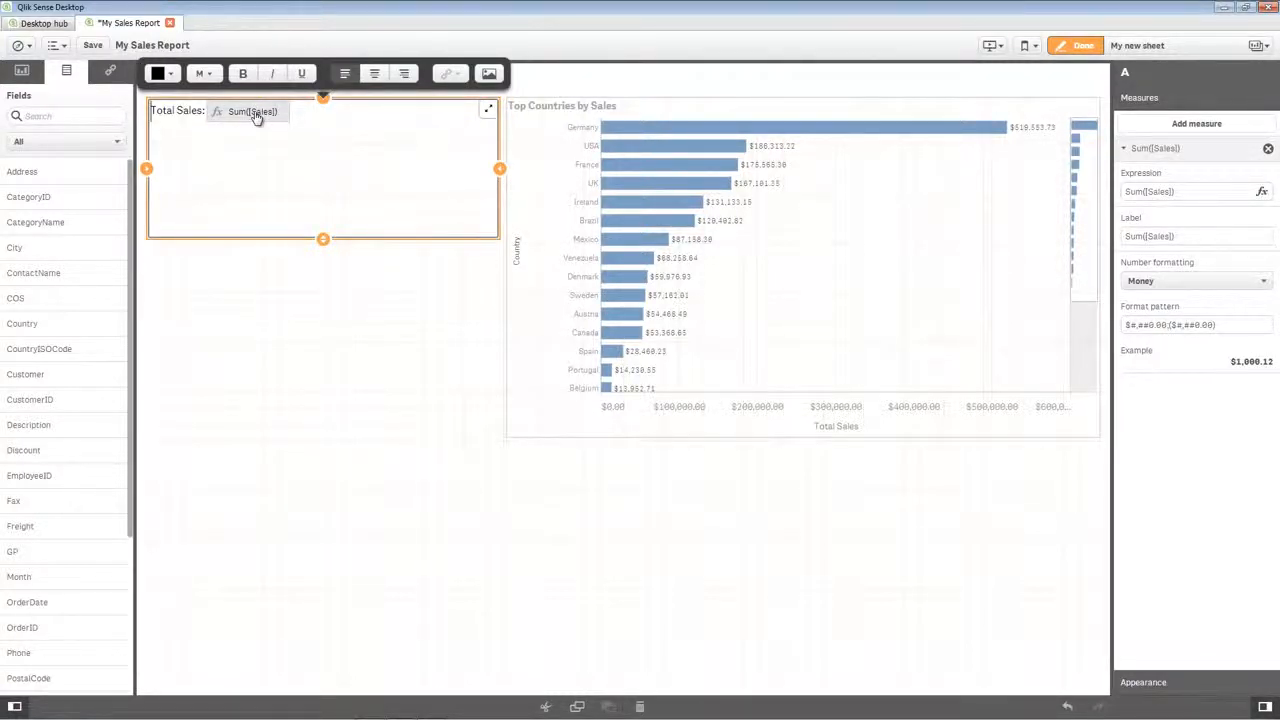
click(255, 112)
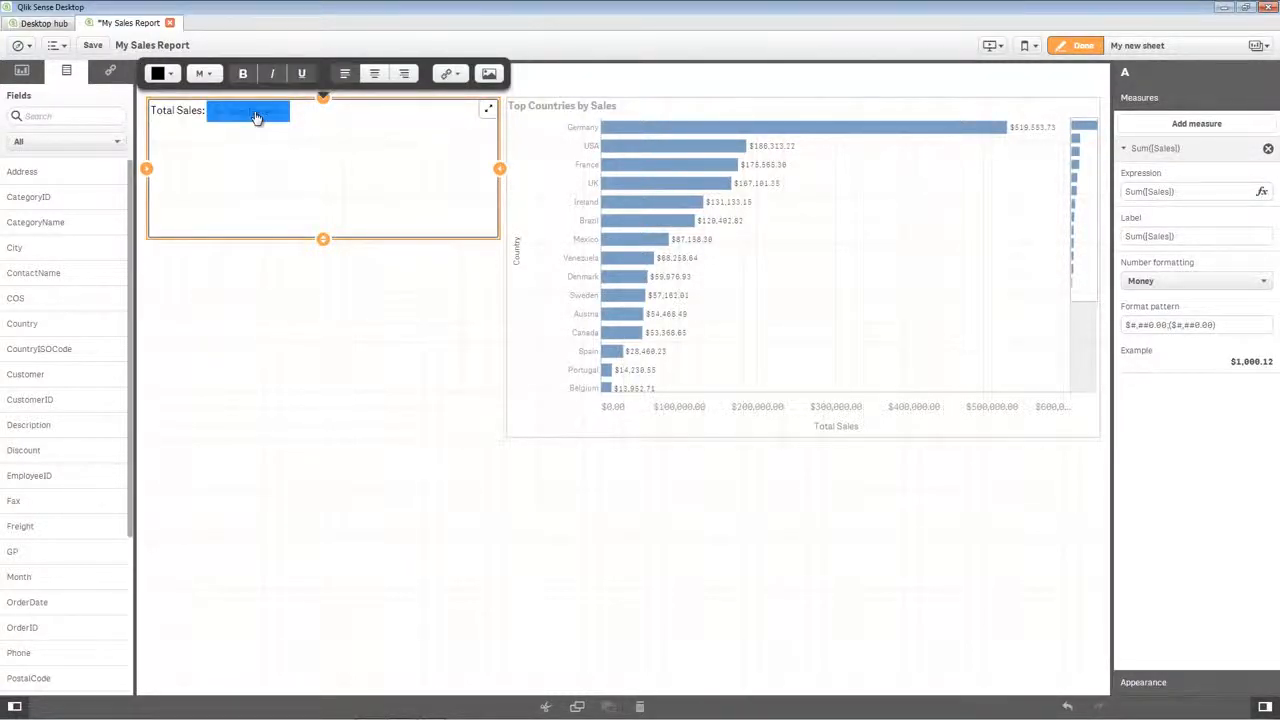
click(172, 76)
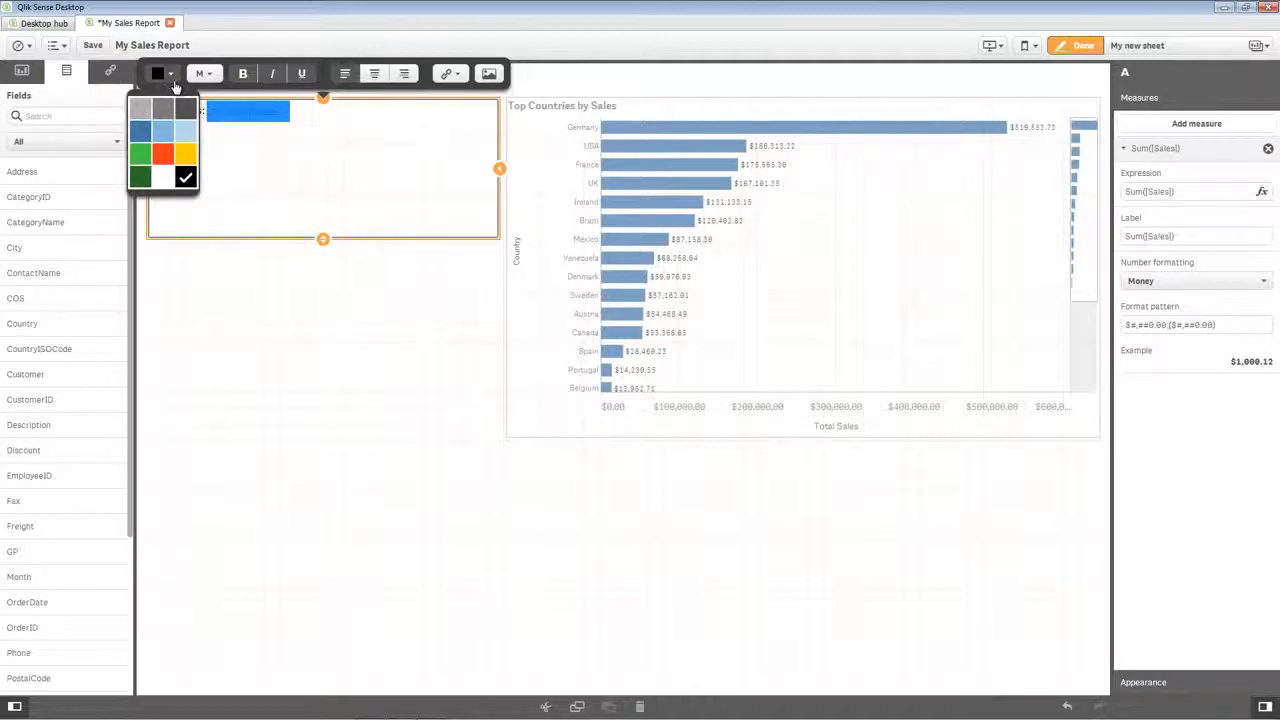
click(143, 131)
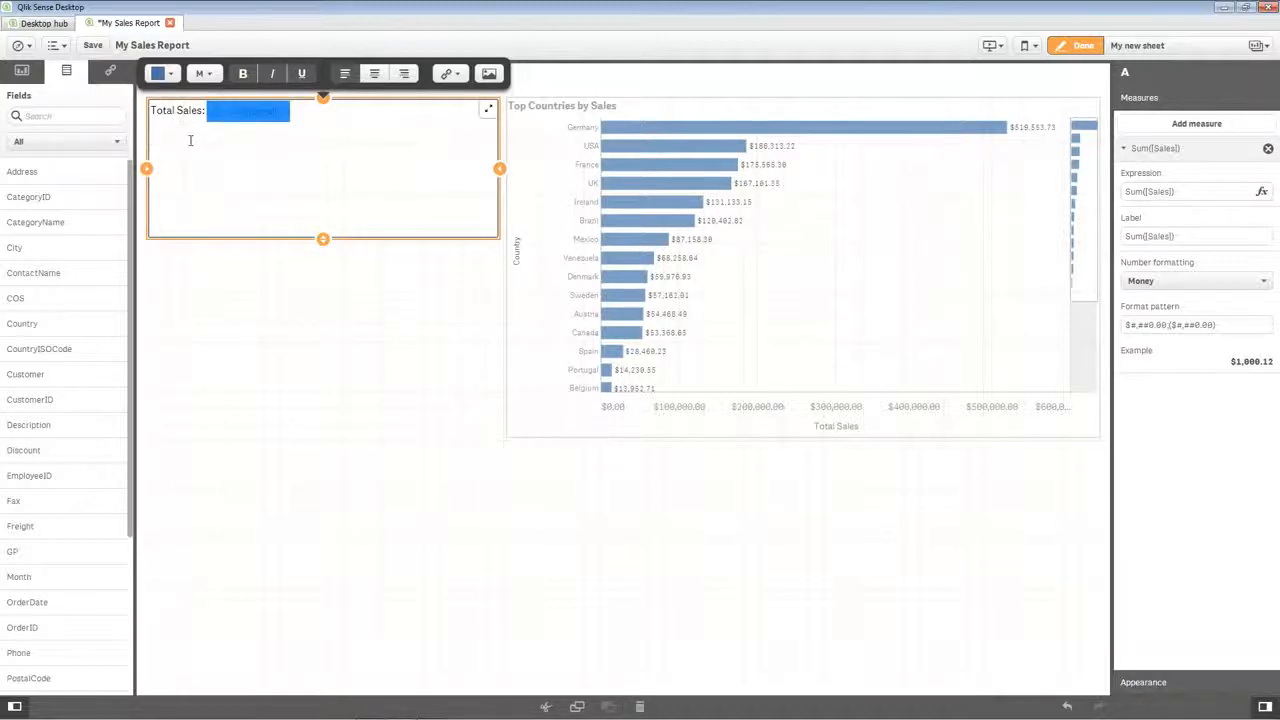
click(365, 192)
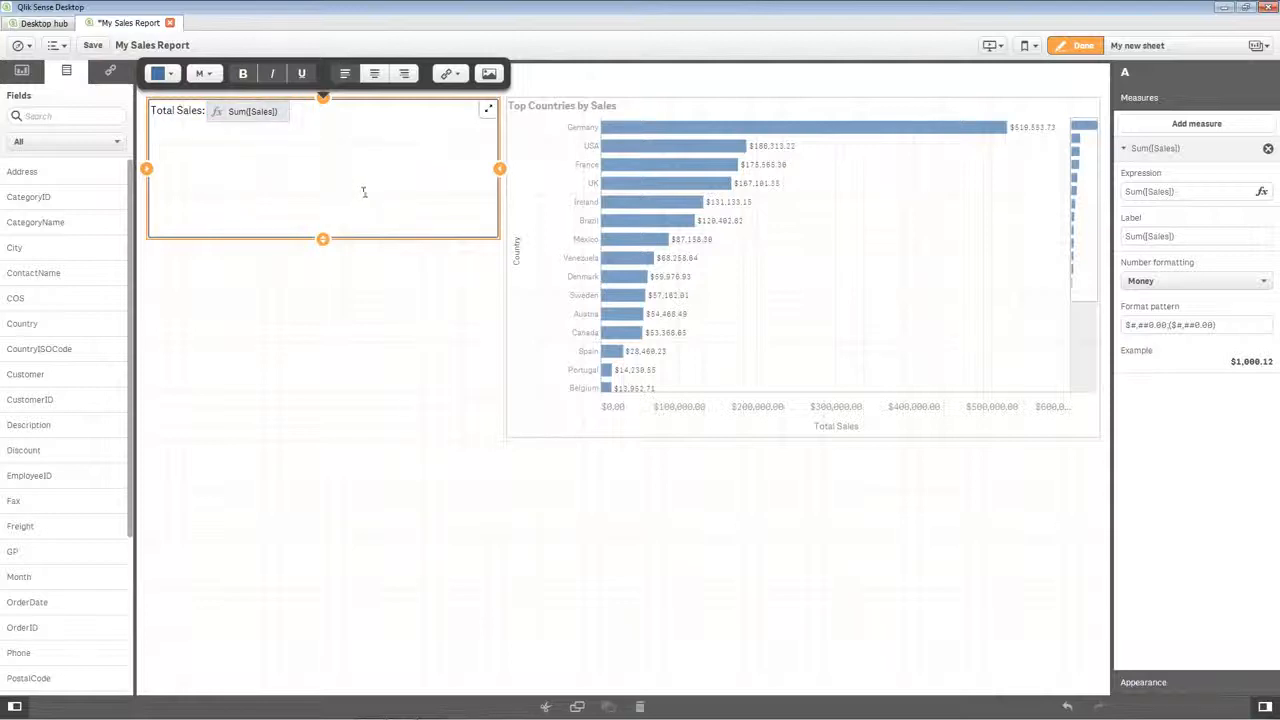
Shrink the Total Sales text box in height and width, and add a CategoryName filter pane titled Category beneath it.
drag(322, 241, 322, 160)
drag(499, 119, 434, 121)
click(434, 206)
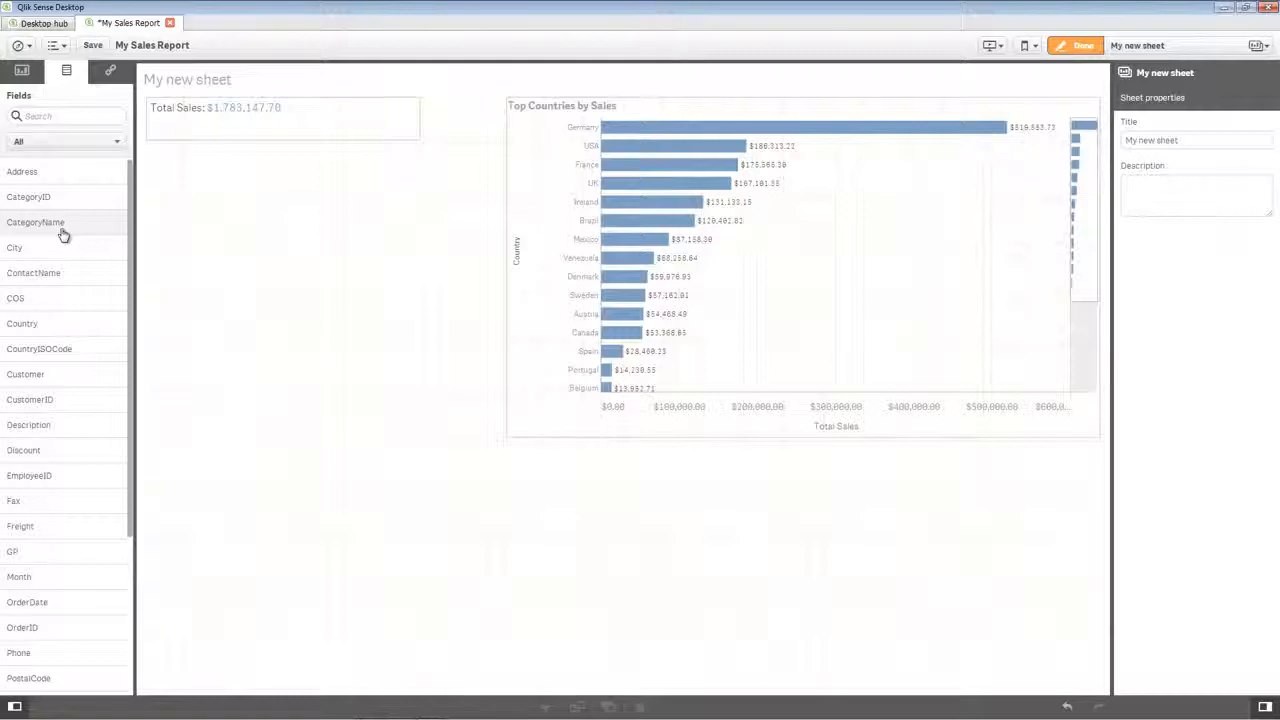
drag(63, 234, 290, 248)
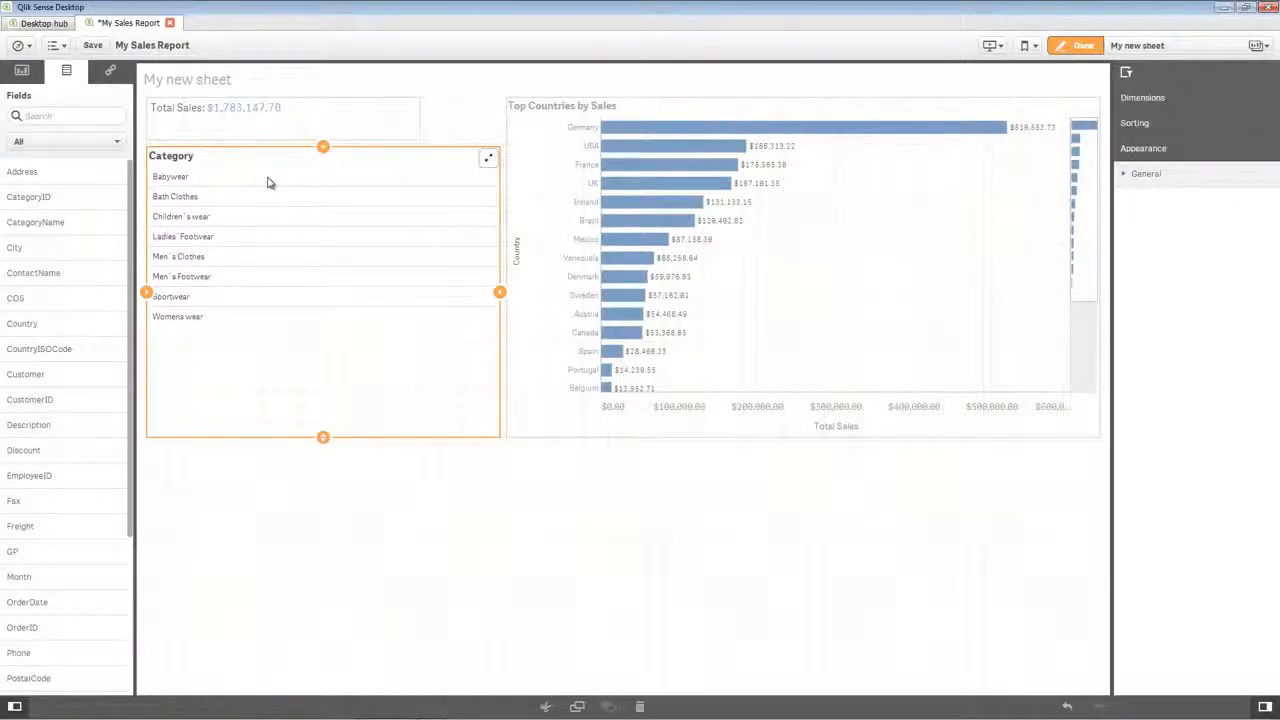
click(336, 508)
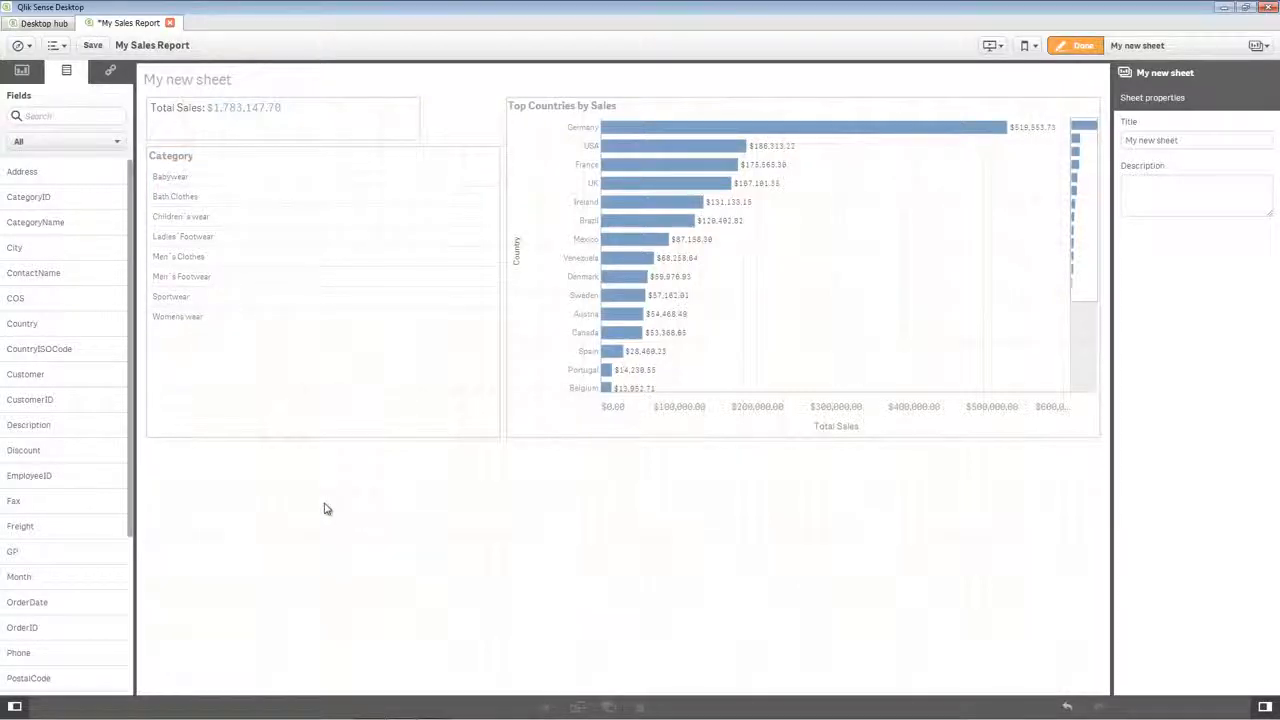
Place a treemap across the sheet's empty lower area and title it "Sales by Country, Category and City".
click(22, 70)
drag(44, 395, 477, 560)
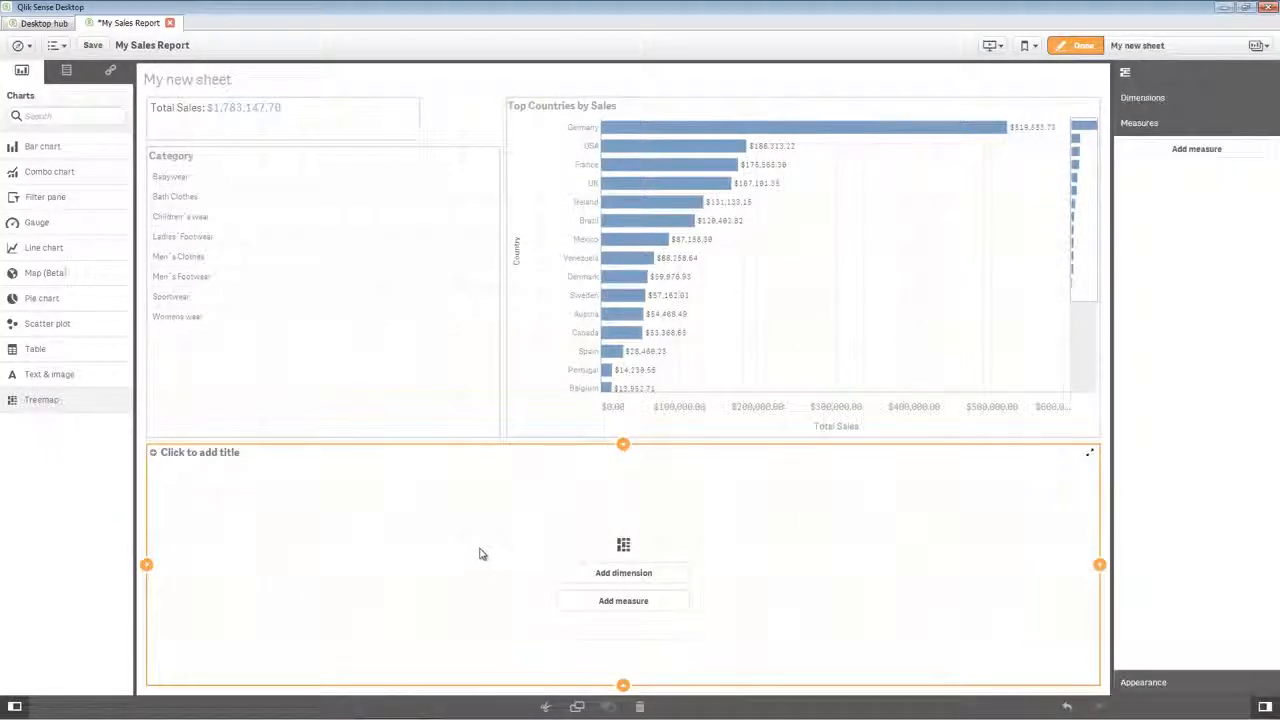
click(196, 455)
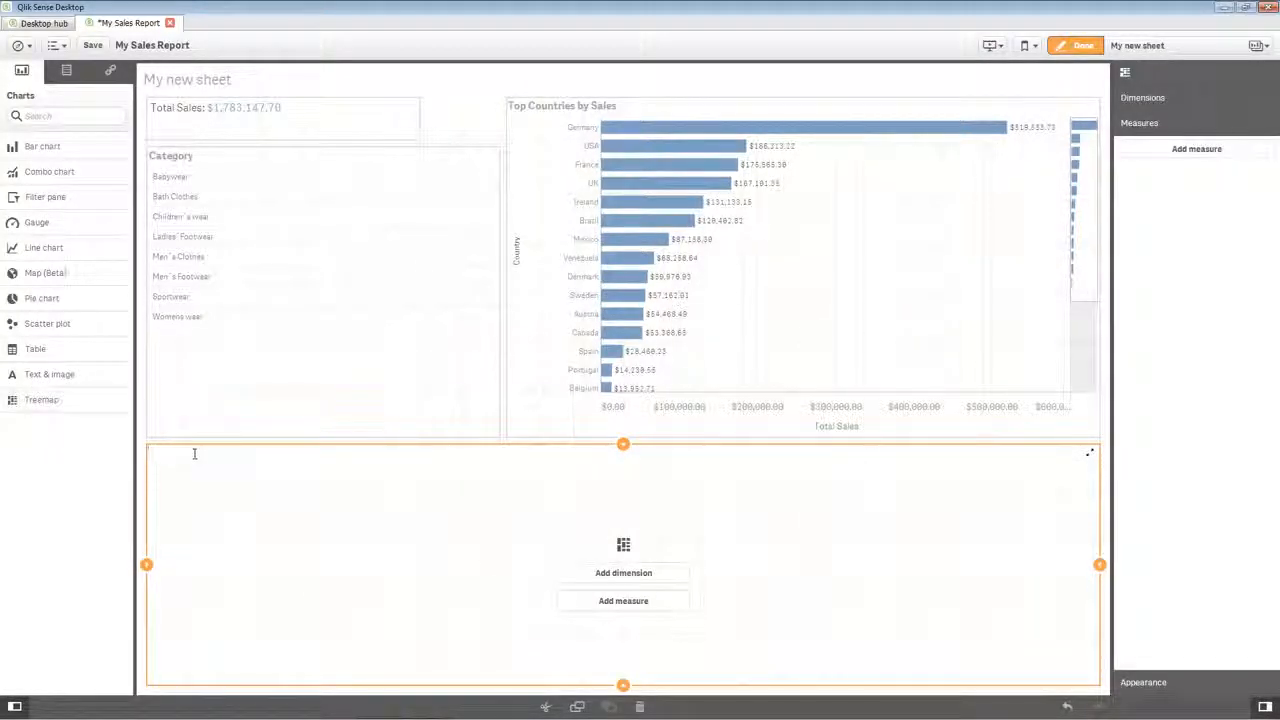
text(Sales by Country, Category and City)
Give the treemap Country as its dimension and Sum([Sales]) as its measure.
click(582, 575)
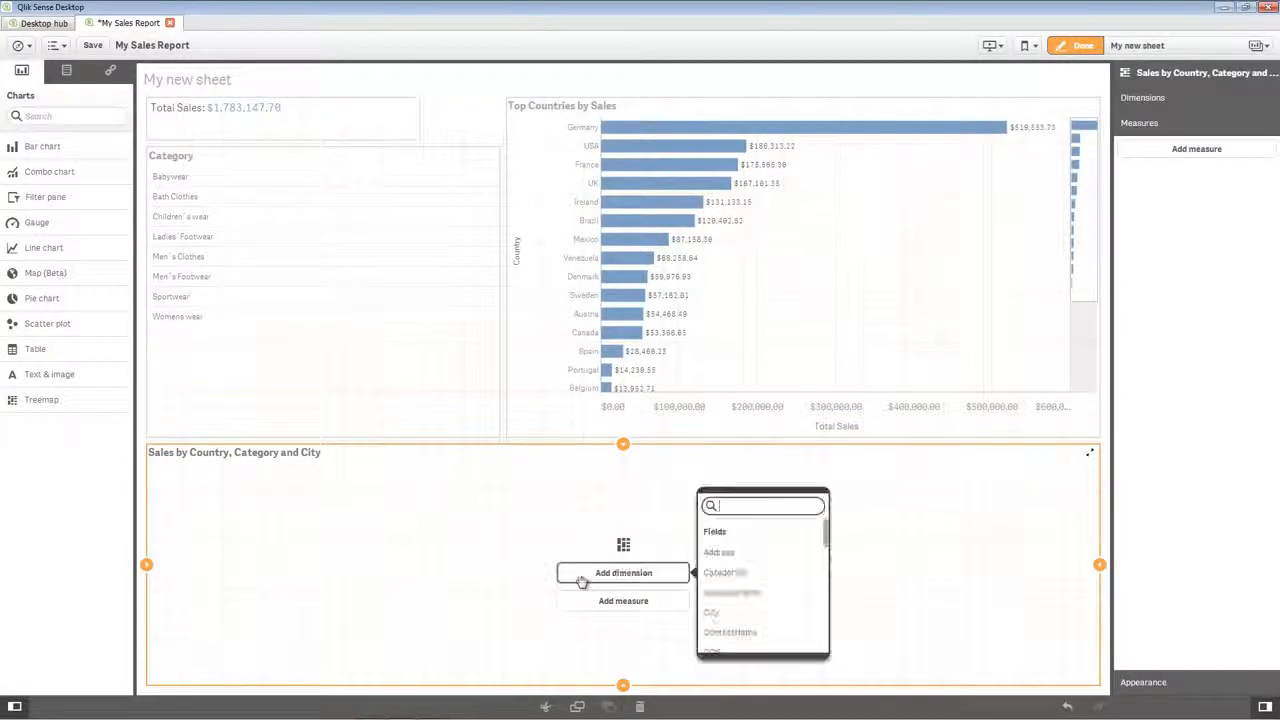
scroll(733, 595, down, 1)
click(733, 608)
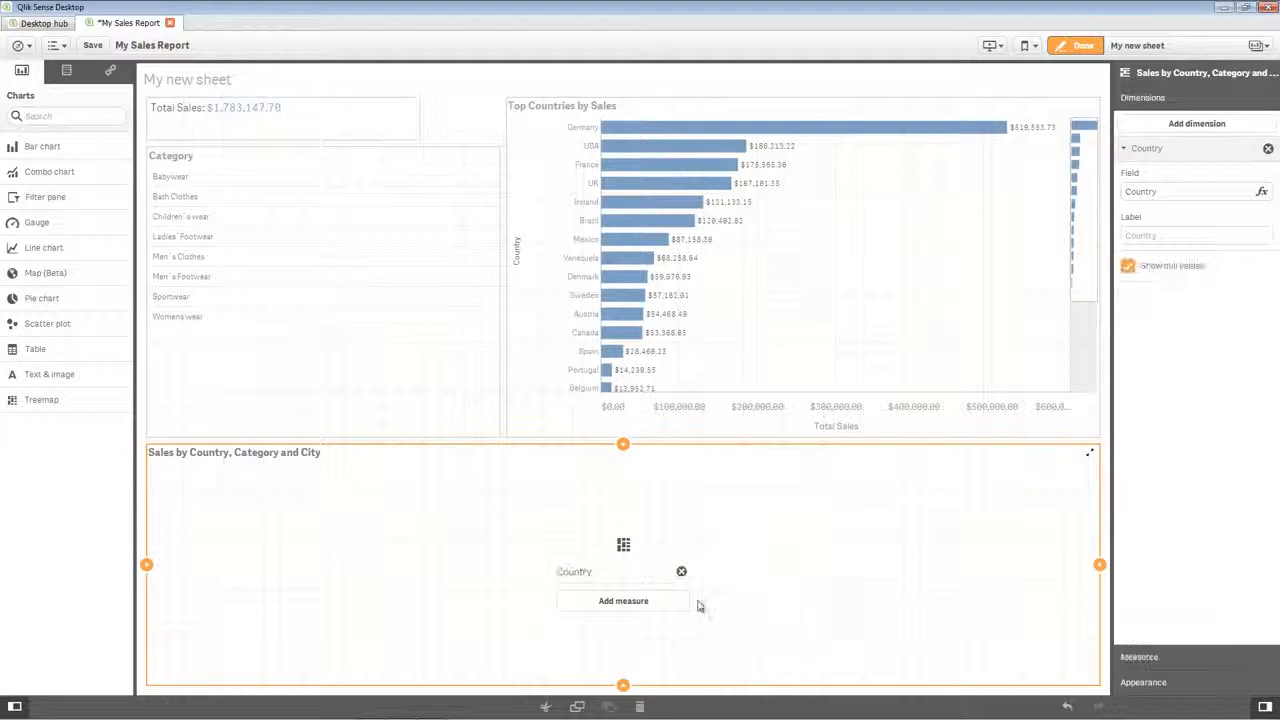
click(684, 604)
scroll(716, 600, down, 5)
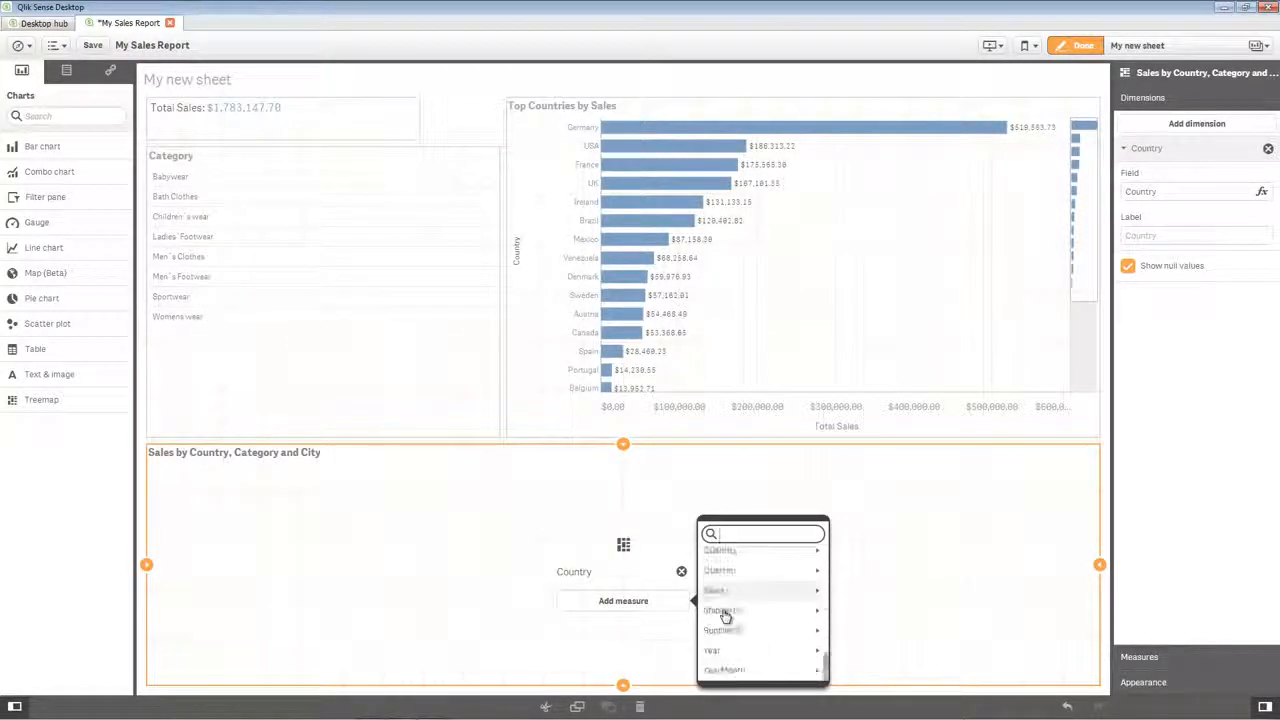
click(725, 591)
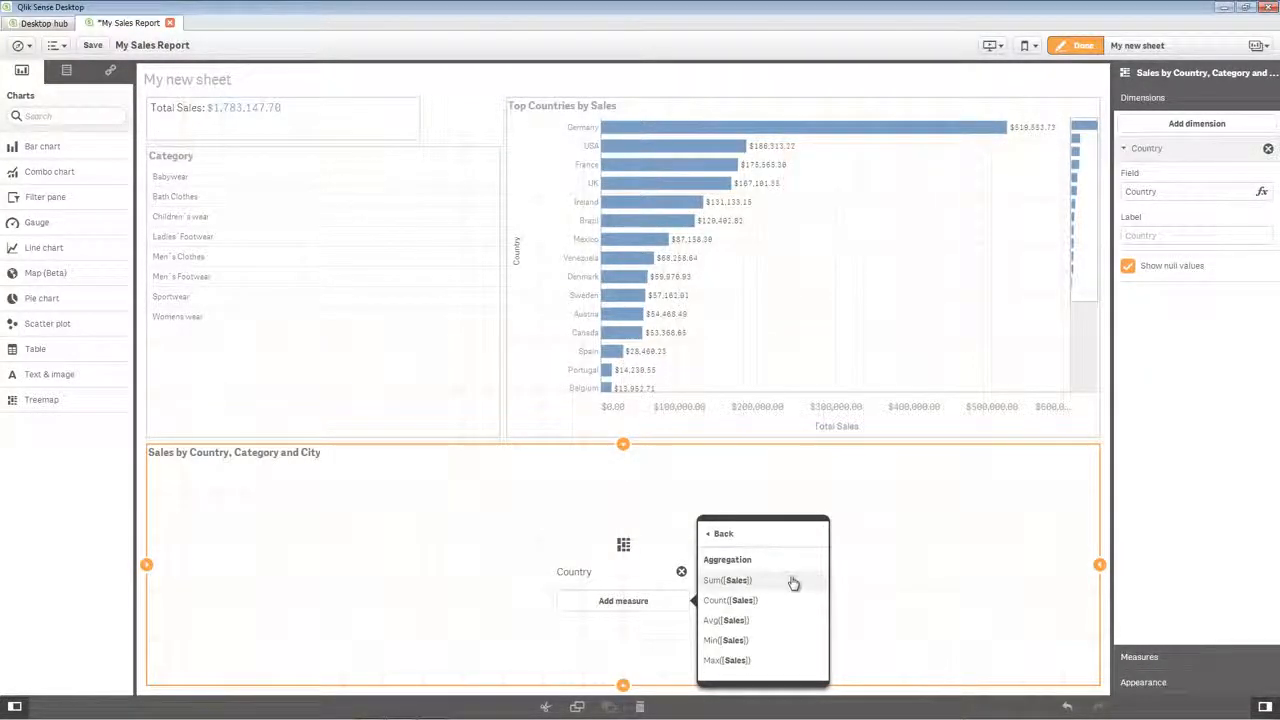
click(792, 583)
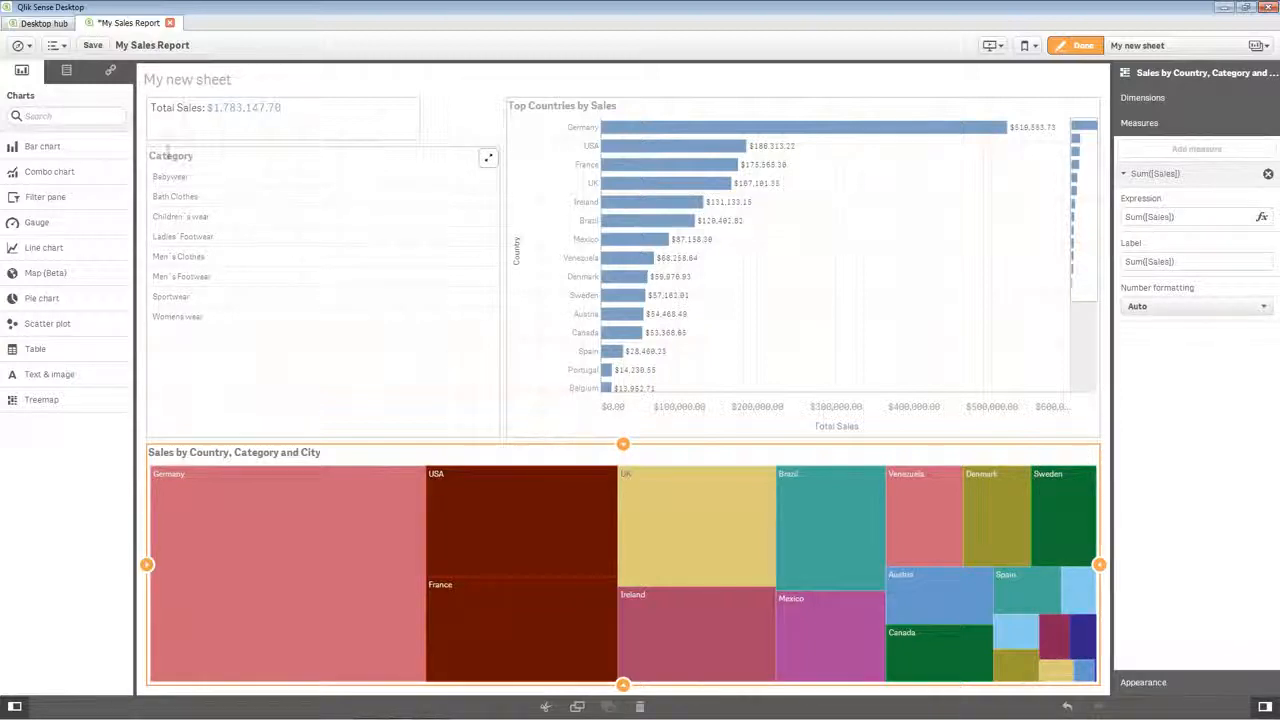
Add the CategoryName and City fields to the treemap as its second and third dimensions.
click(66, 70)
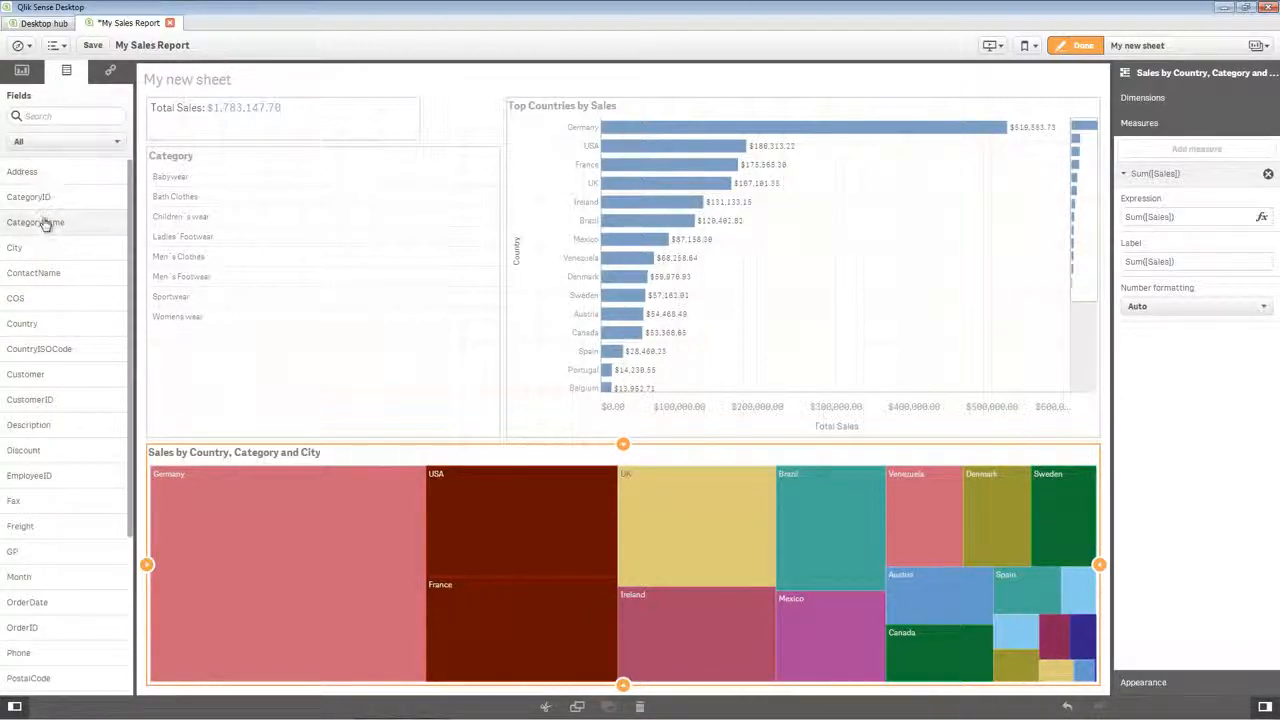
drag(46, 221, 660, 549)
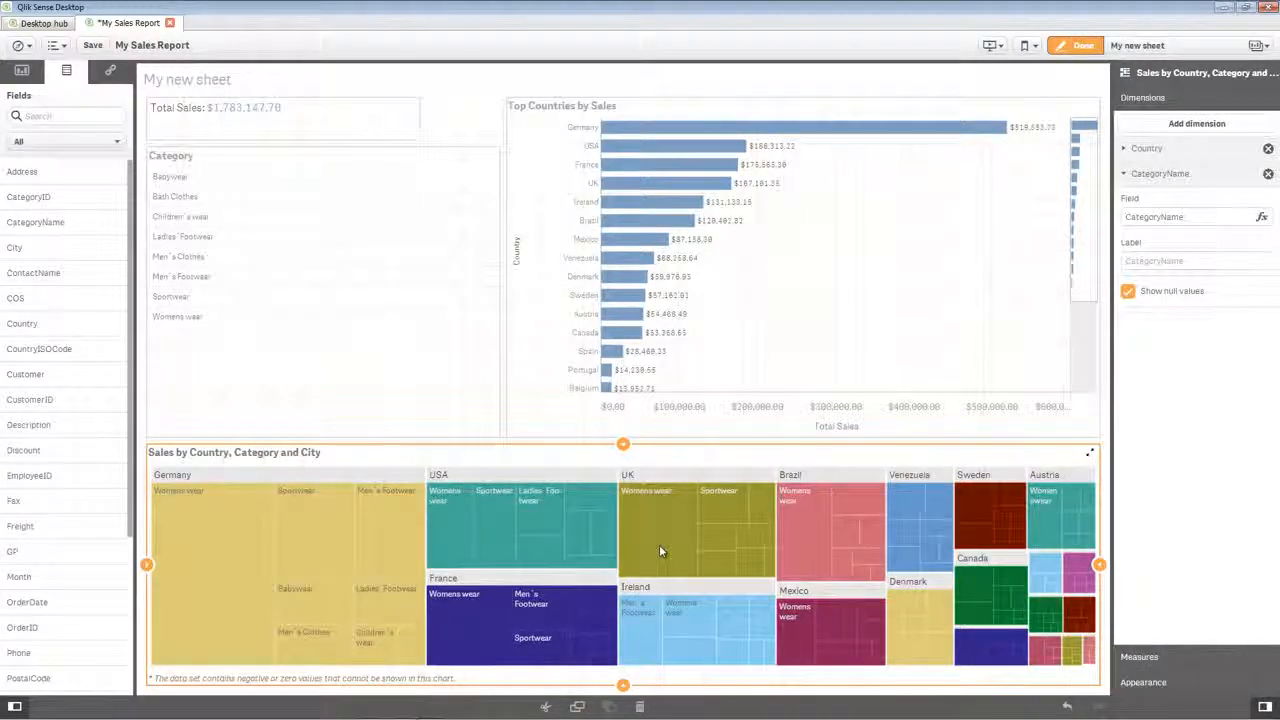
drag(43, 255, 590, 545)
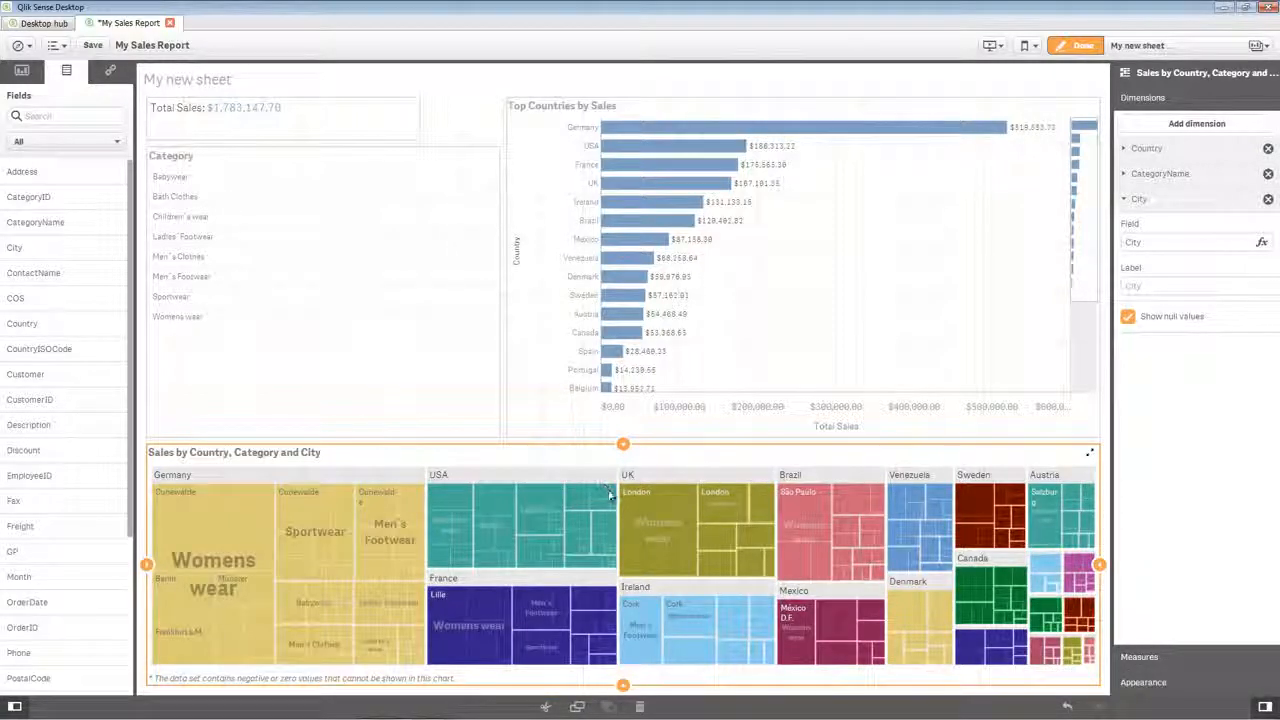
Save the app and finish editing the sheet.
click(92, 45)
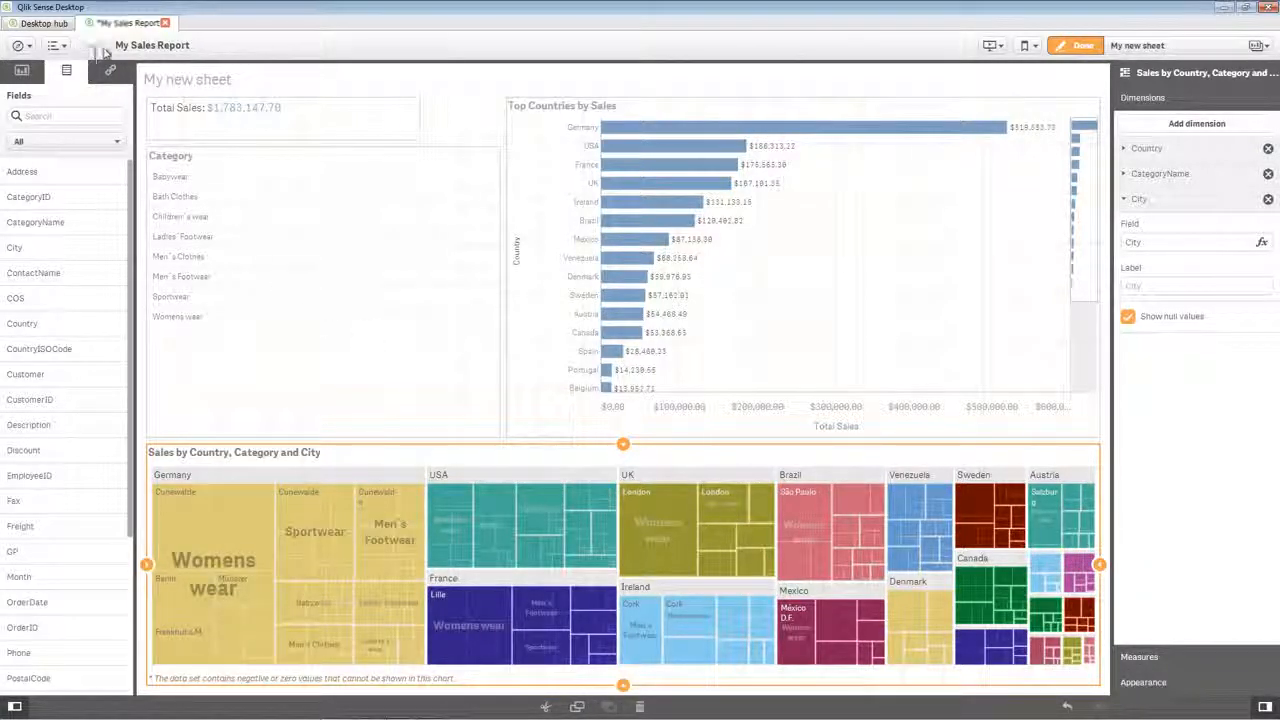
click(1080, 46)
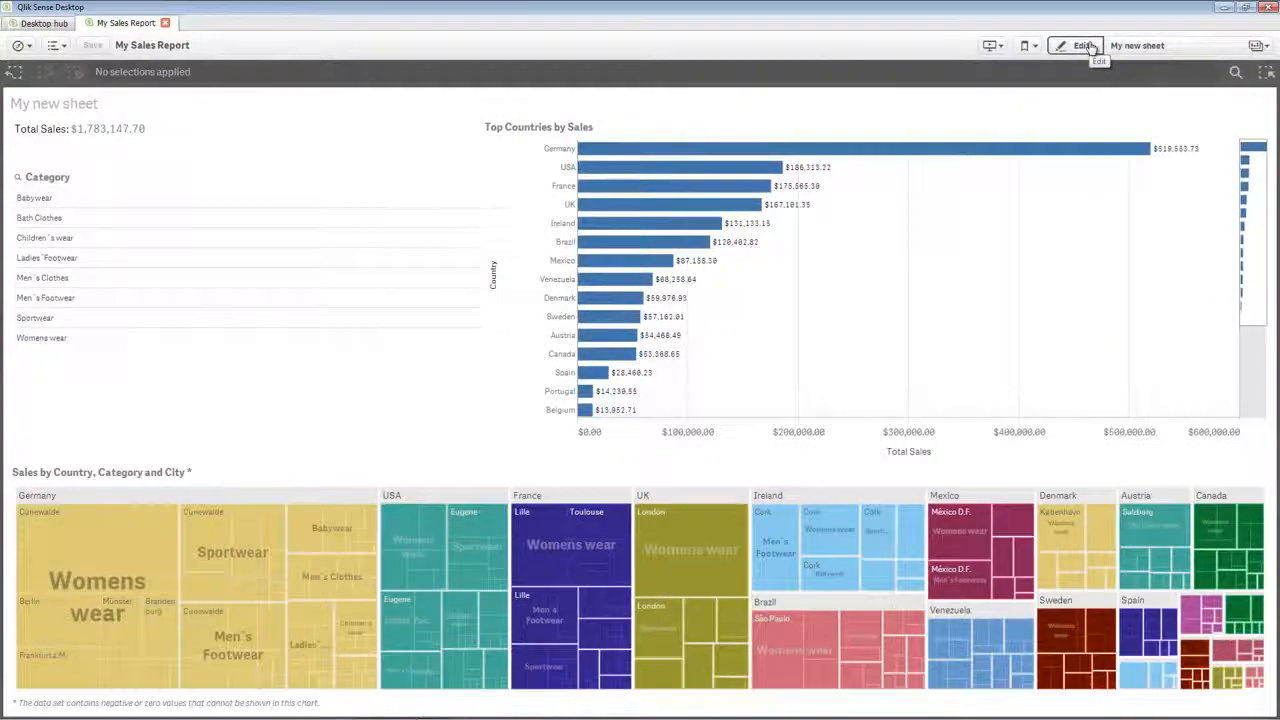
Select Children's wear and Men's Clothes in the Category filter to narrow the sheet's charts.
click(200, 240)
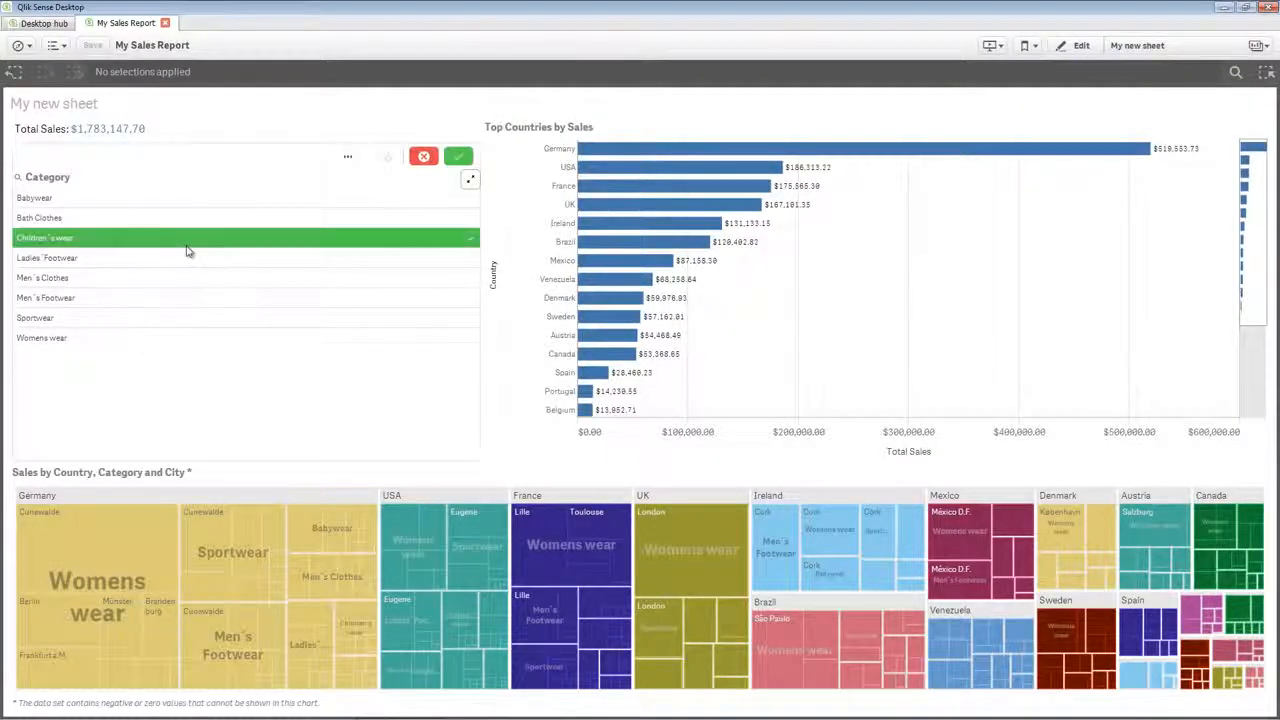
click(176, 278)
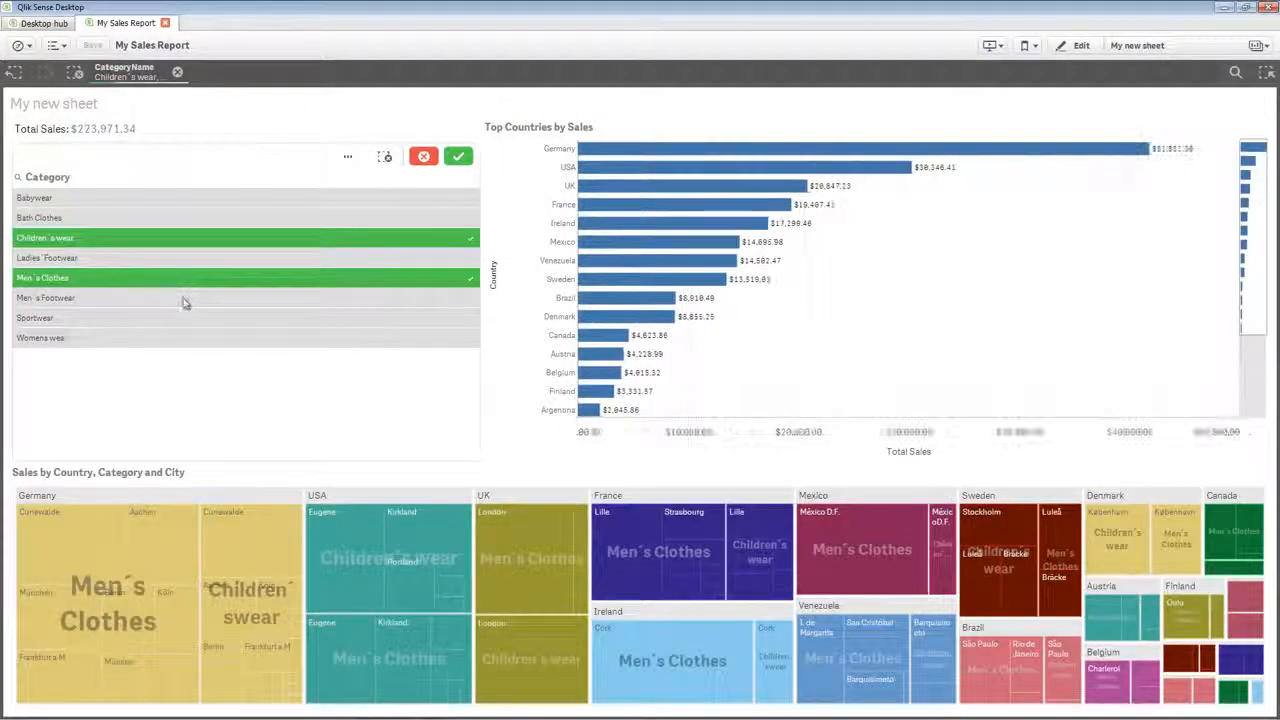